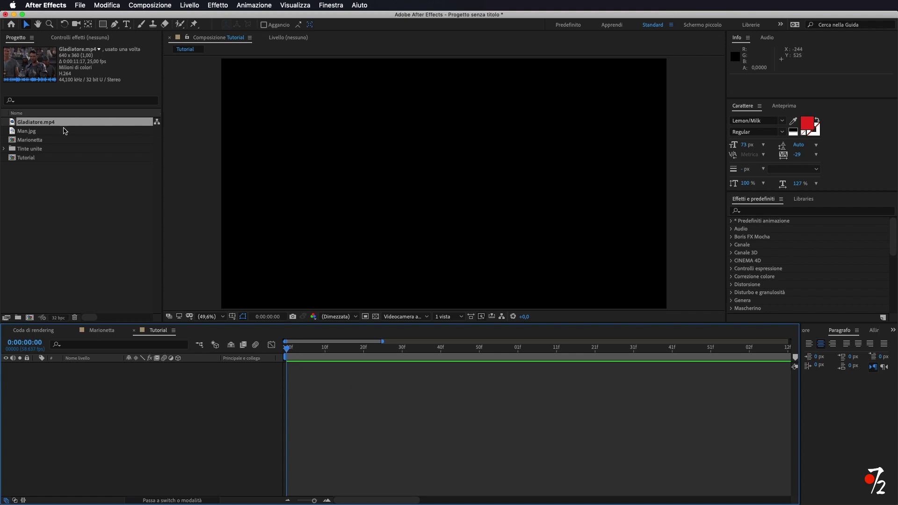
- Add Man.jpg to the Tutorial timeline, then Gladiatore.mp4 as a layer beneath it
left_click(63, 132)
left_click_drag(62, 132, 74, 414)
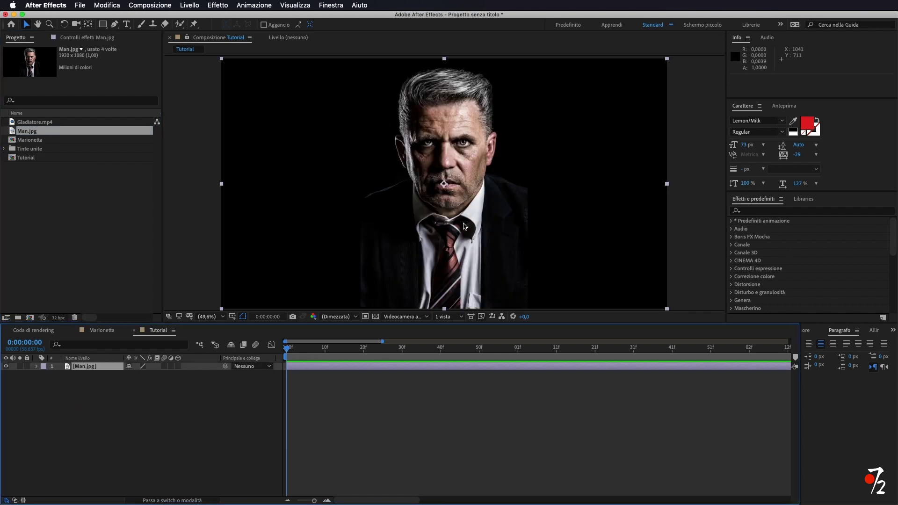
left_click(52, 122)
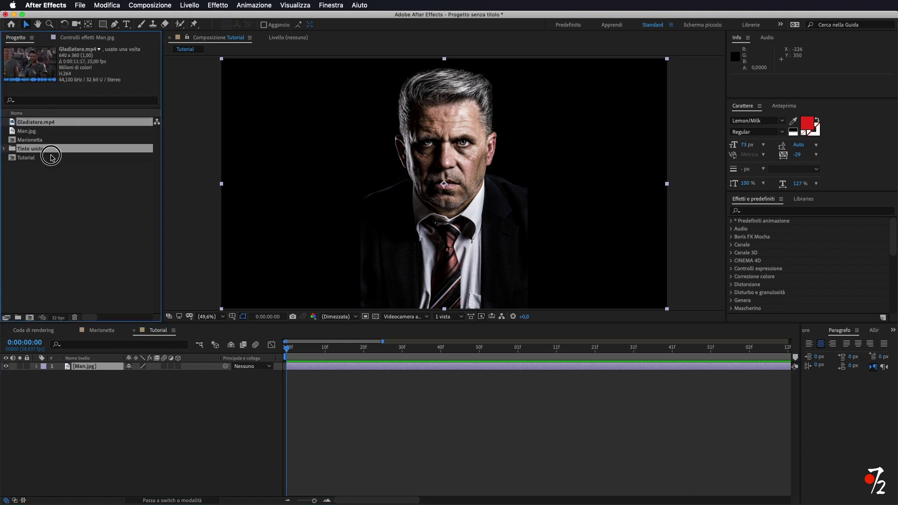
left_click_drag(45, 123, 66, 385)
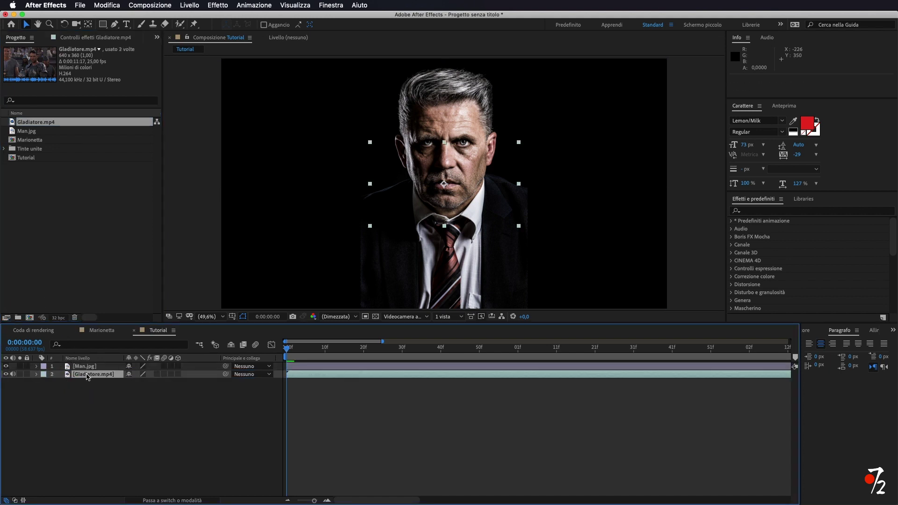
mouse_move(87, 375)
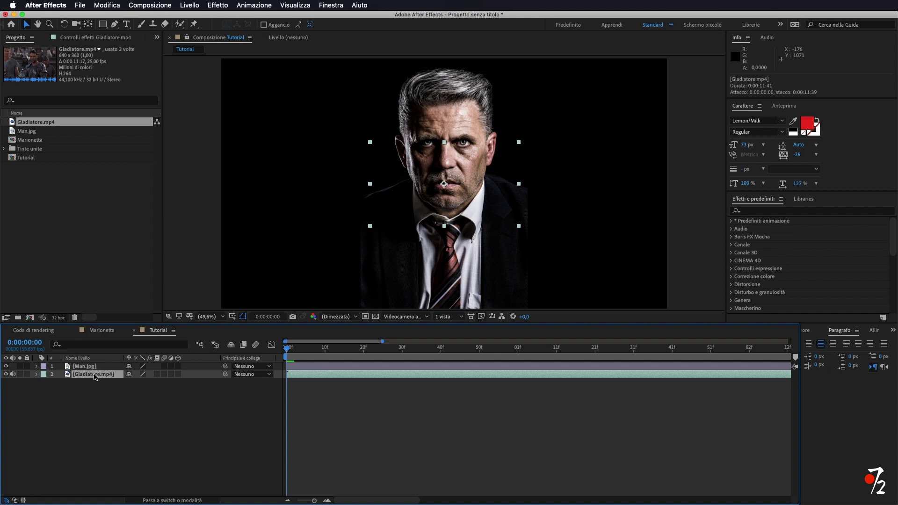
- Convert Gladiatore.mp4's audio to an Ampiezza audio keyframe layer and hide the clip's video
right_click(95, 377)
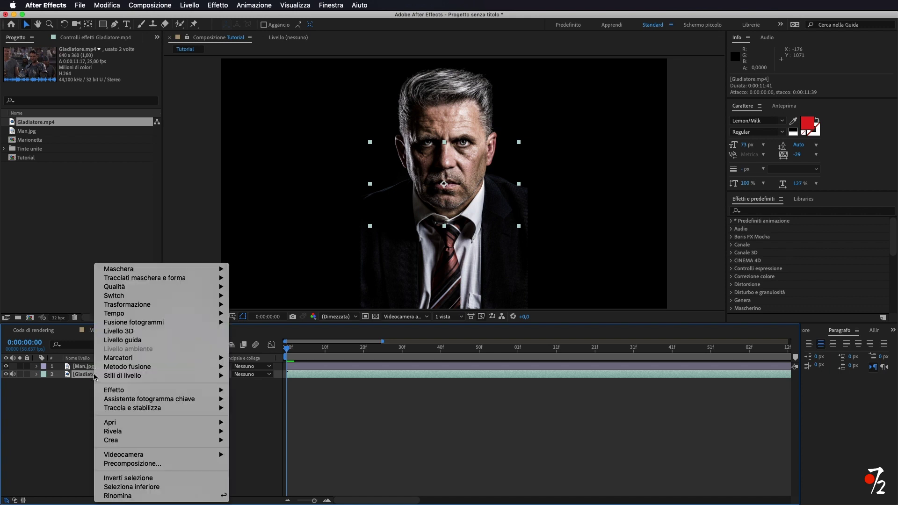
mouse_move(126, 402)
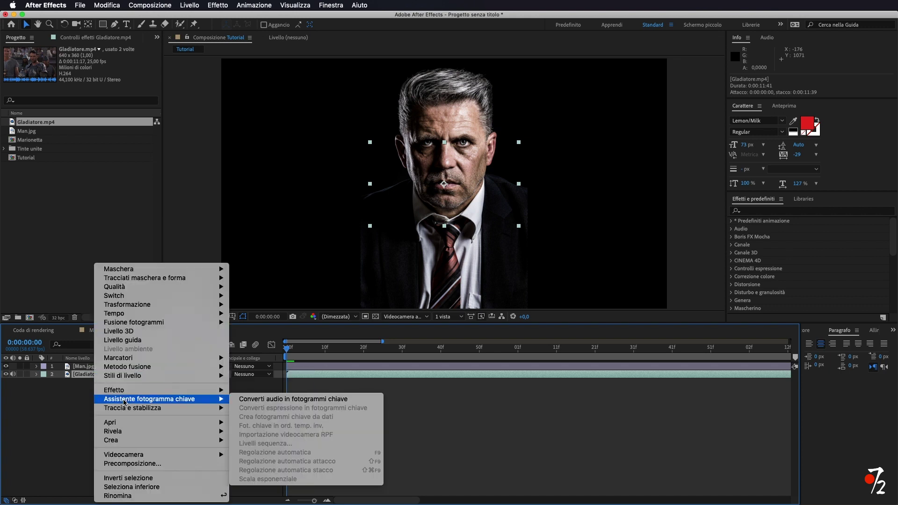
left_click(271, 400)
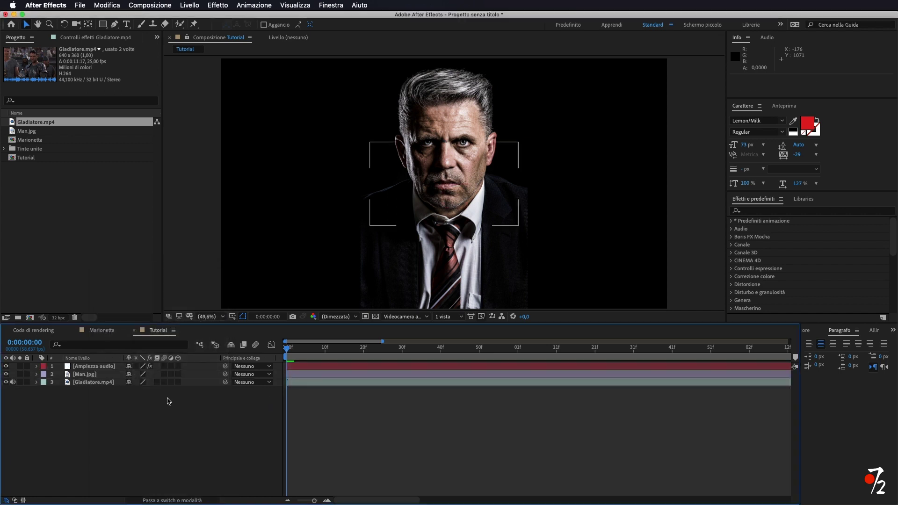
left_click(6, 383)
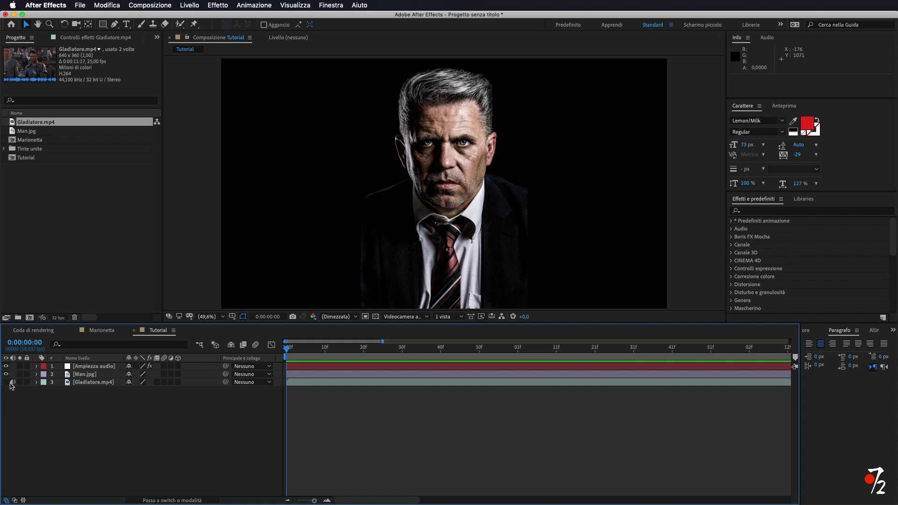
left_click(89, 368)
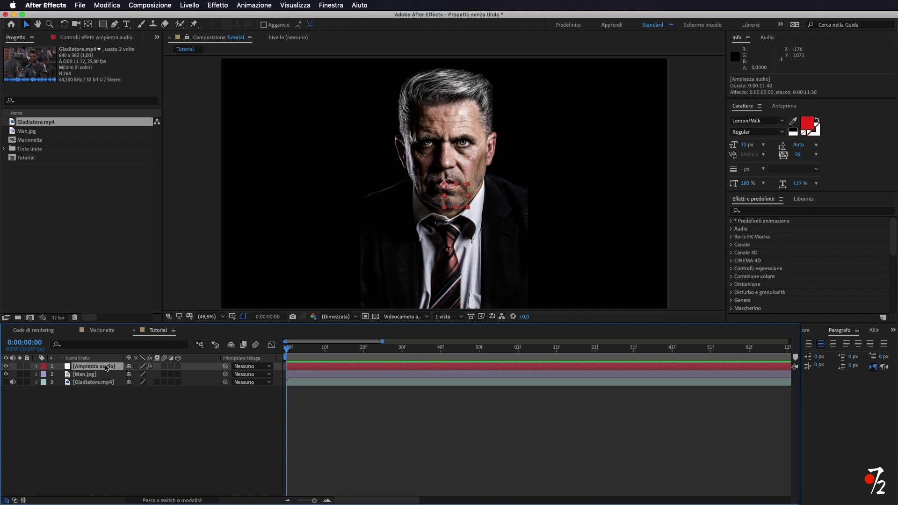
- Delete the Canale sinistro and Canale destro effects, then reveal the Cursore keyframes with U
left_click(103, 38)
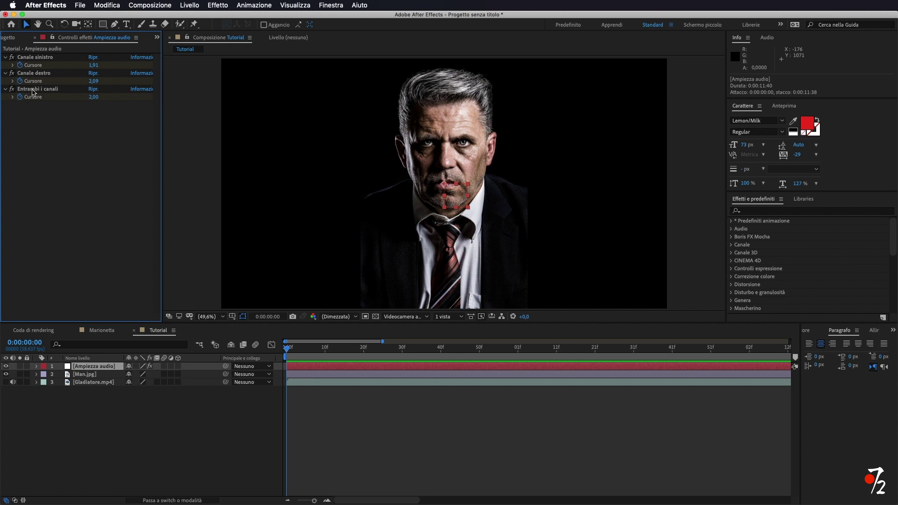
left_click(37, 58)
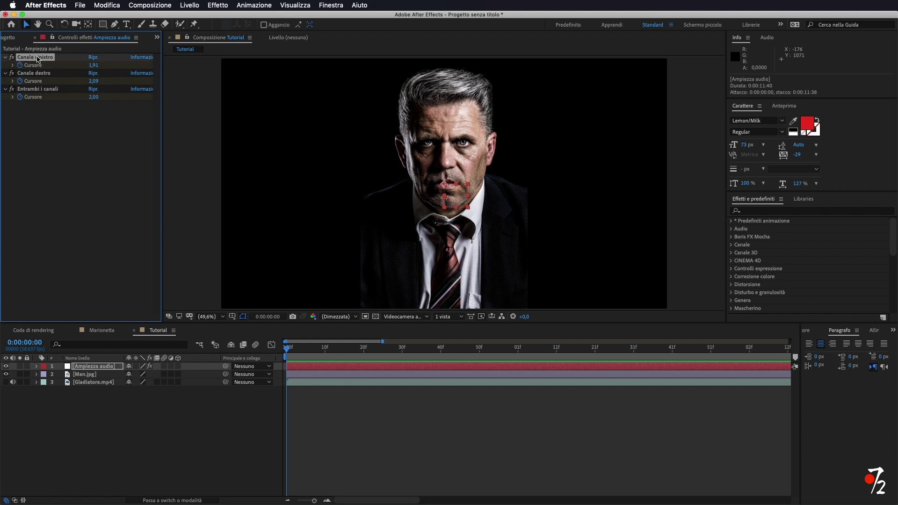
left_click(38, 73)
left_click(38, 59)
key("Delete")
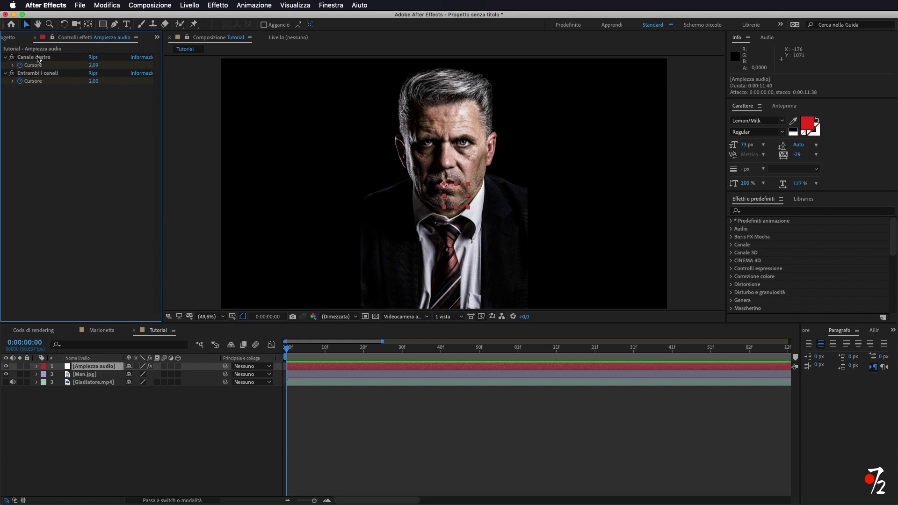
left_click(37, 59)
key("Delete")
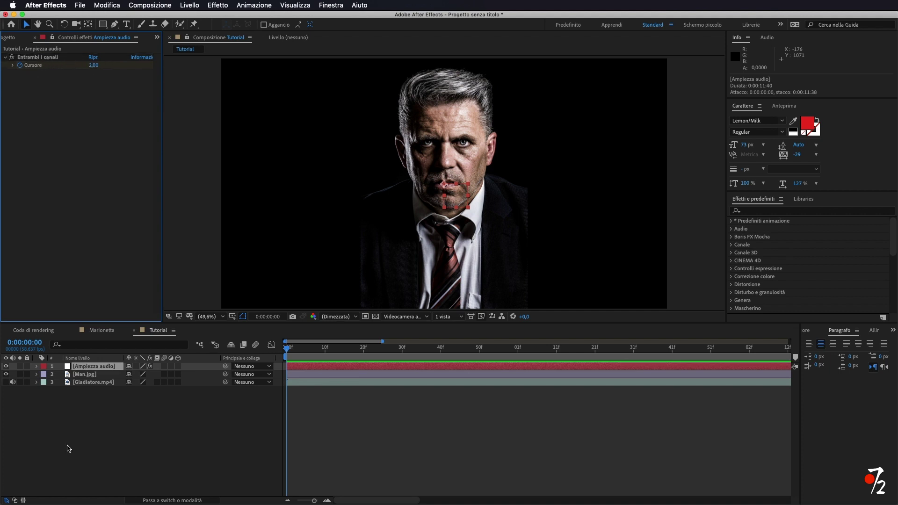
left_click(95, 369)
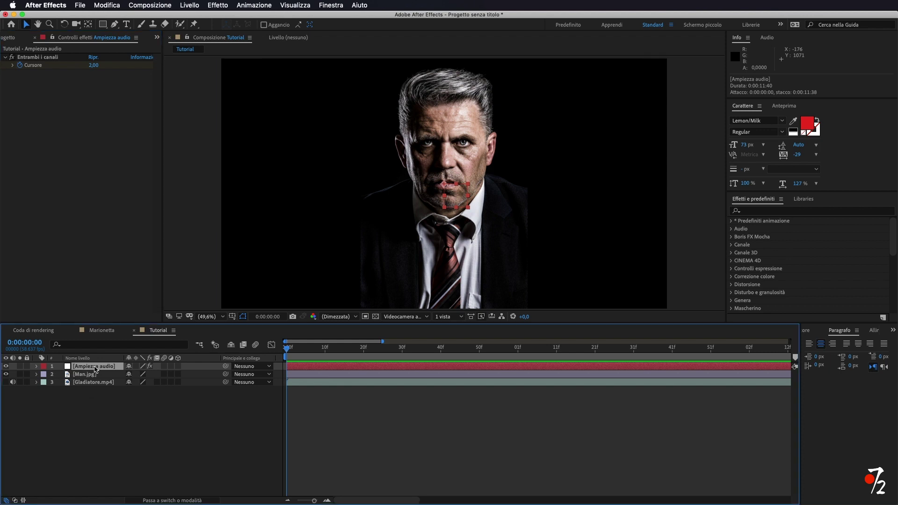
key("u")
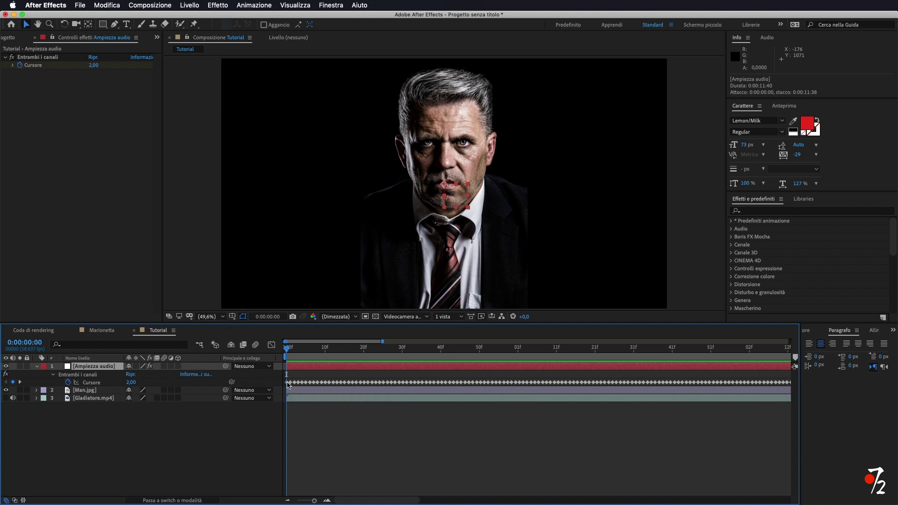
left_click_drag(314, 500, 277, 496)
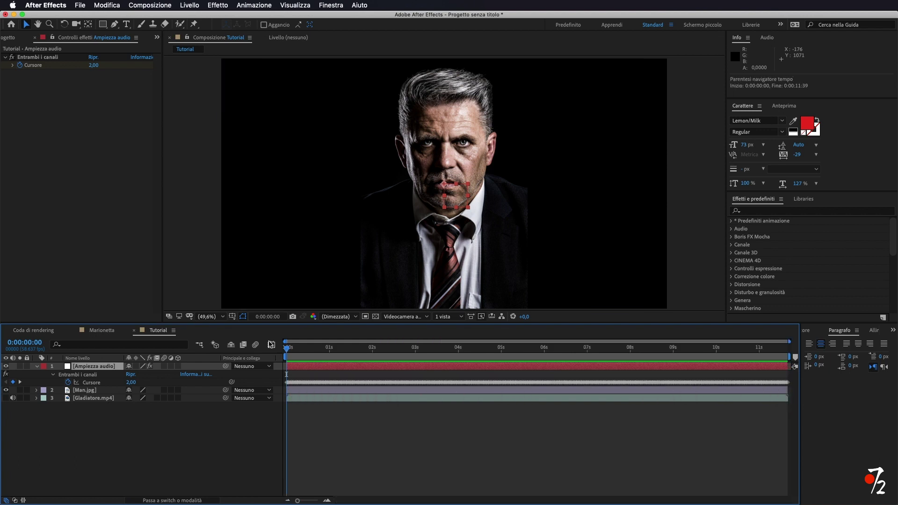
left_click(271, 345)
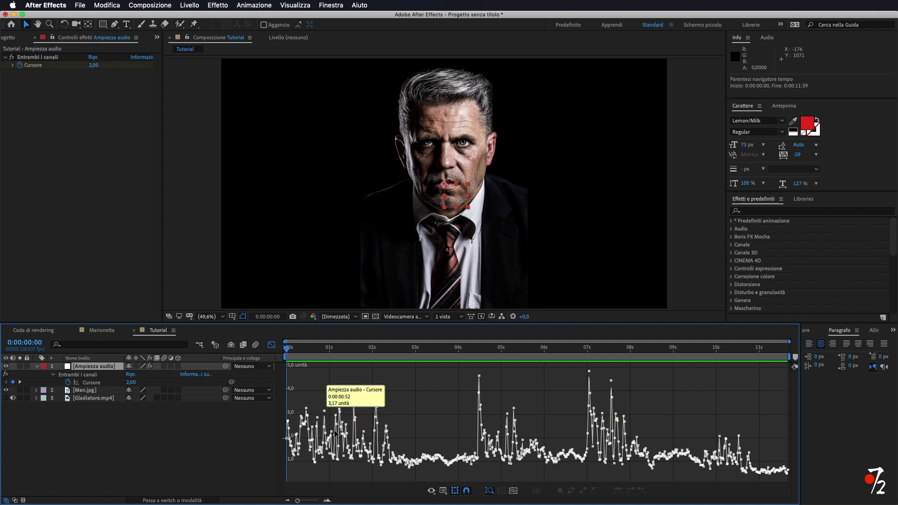
mouse_move(471, 417)
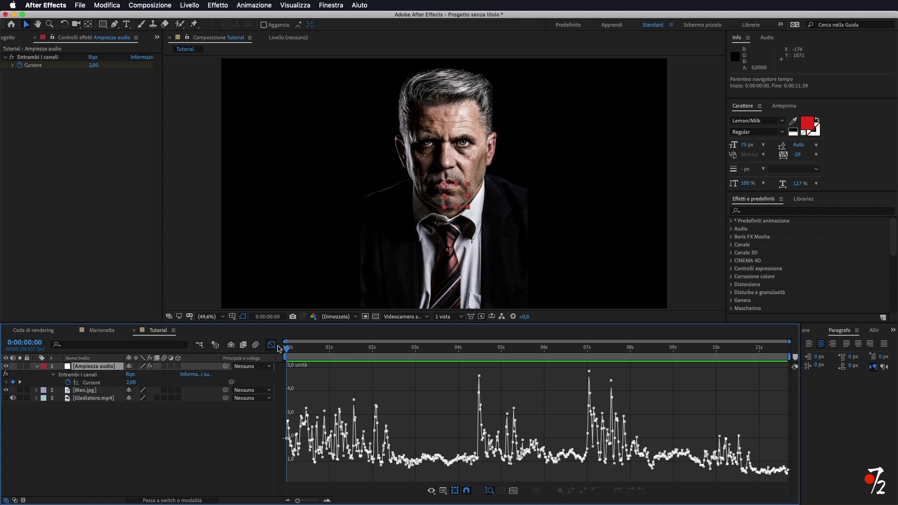
left_click(93, 392)
key("shift+F3")
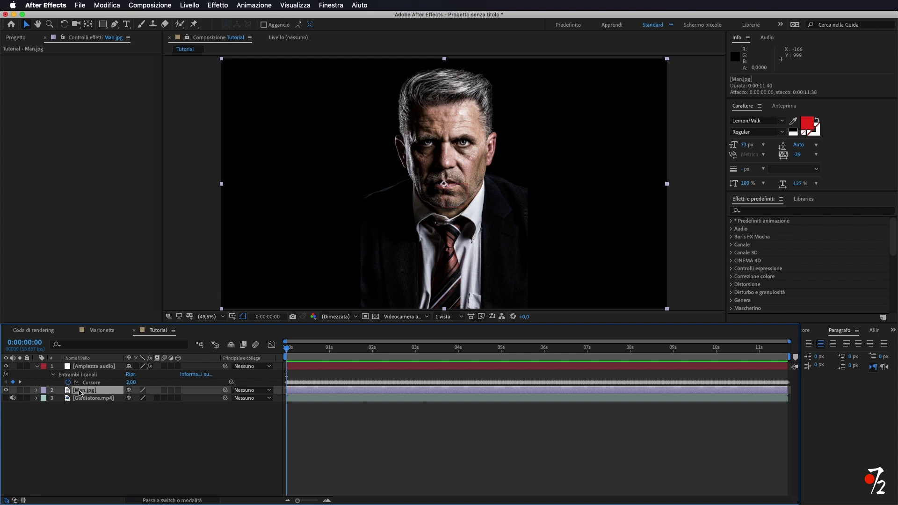
- Duplicate the Man.jpg layer and rename the copy 'Bocca'
key("super+d")
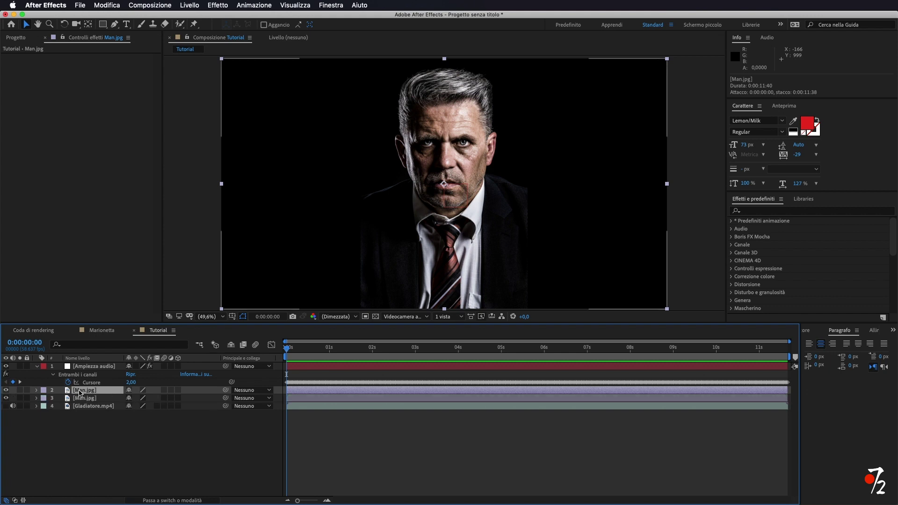
key("Return")
type("Bocca")
key("Return")
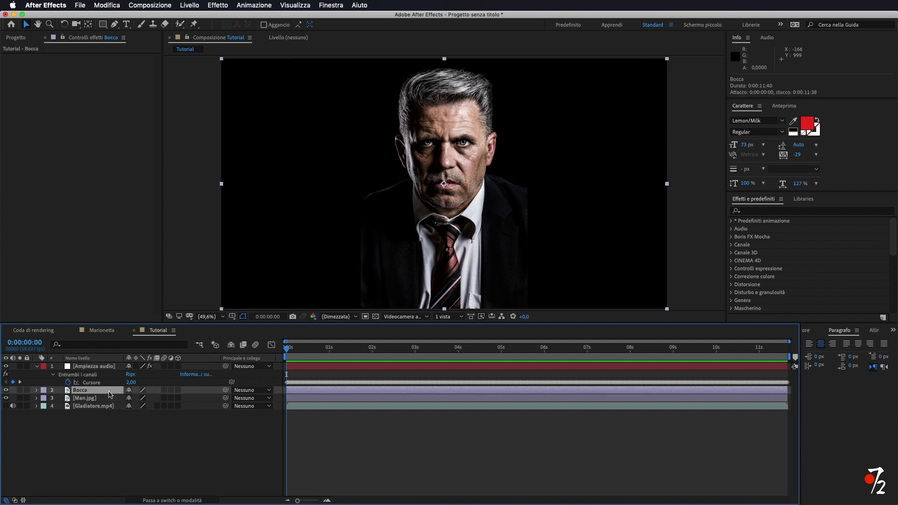
left_click(115, 25)
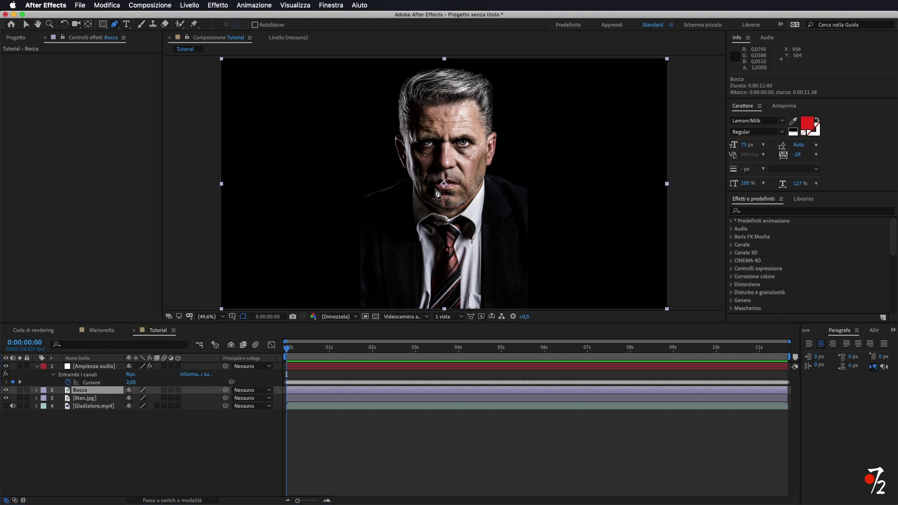
- Zoom in on the mouth and place mask points along the upper lip on Bocca
scroll(451, 191, "up", 3)
scroll(453, 192, "down", 1)
scroll(453, 192, "up", 1)
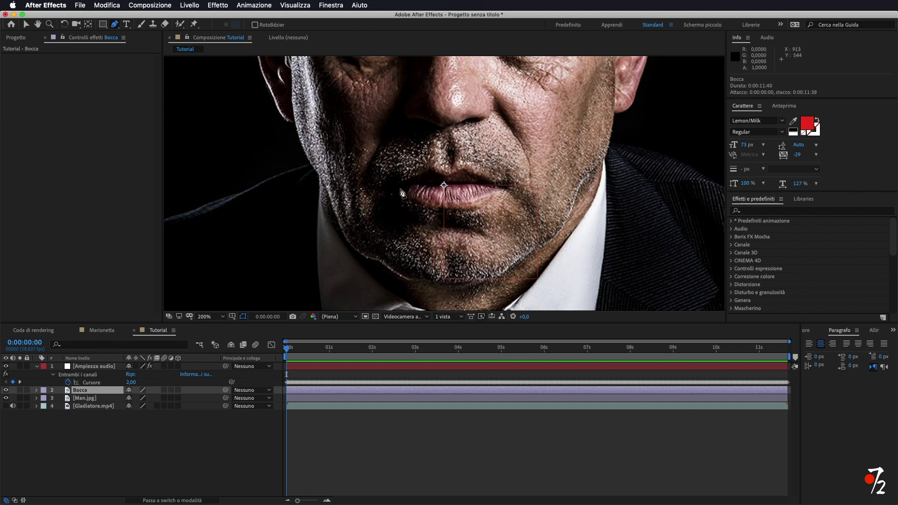
left_click(400, 188)
left_click(411, 186)
left_click(426, 186)
left_click(435, 187)
left_click(446, 185)
left_click(463, 185)
left_click(472, 183)
left_click(479, 185)
left_click(487, 187)
left_click(494, 187)
left_click(500, 187)
left_click(506, 188)
- Extend the mask along the jaw below the mouth and close it around the chin
left_click(499, 283)
left_click(453, 282)
left_click(407, 281)
left_click(402, 264)
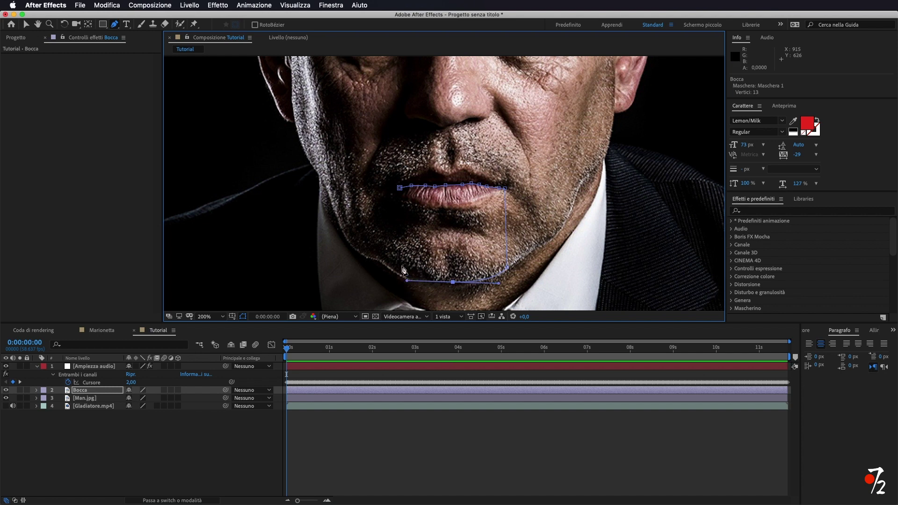
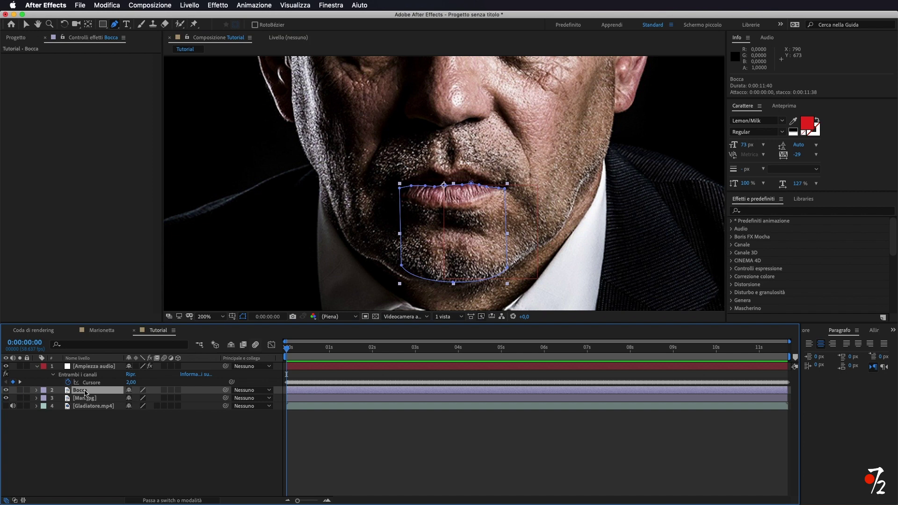
- Duplicate the Bocca layer, place the copy below it, and rename it Riempimento
key("super+d")
left_click_drag(86, 392, 88, 401)
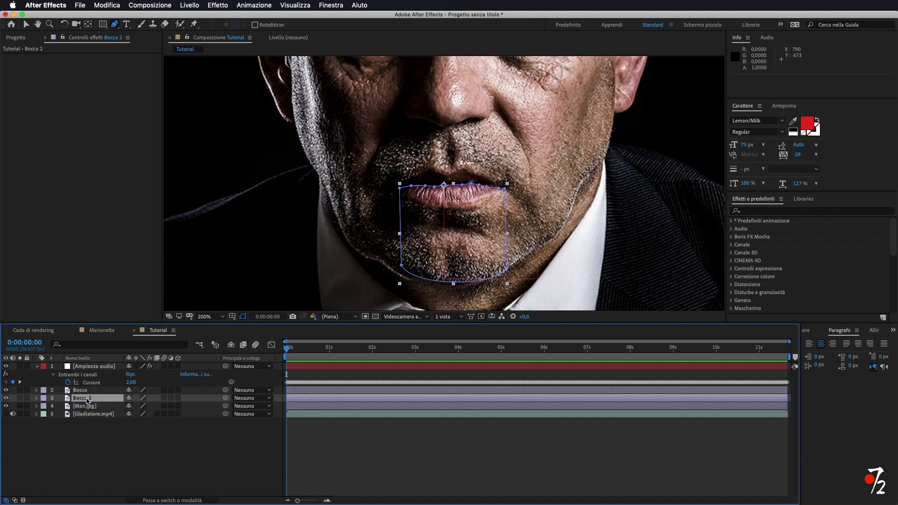
key("Return")
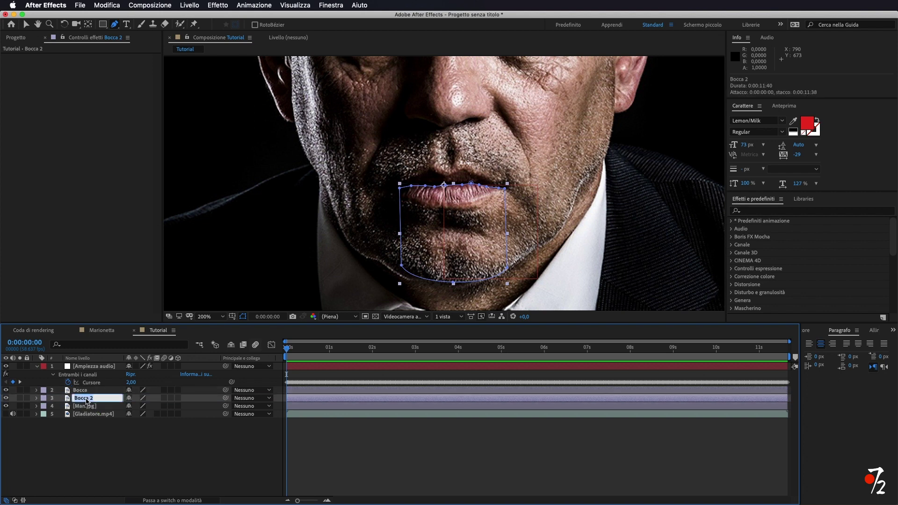
type("Riempimento")
left_click(93, 460)
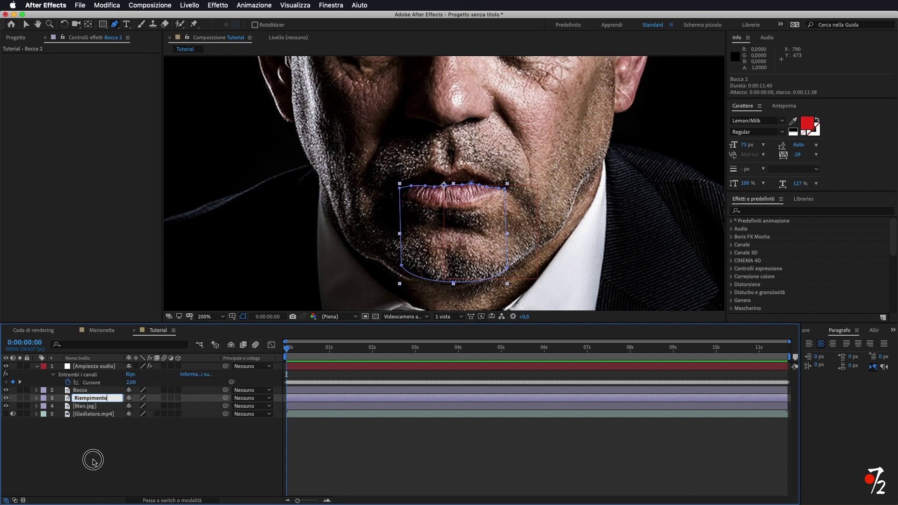
- Apply the Riempimento fill effect to the Riempimento layer and change its colour to black
left_click(99, 399)
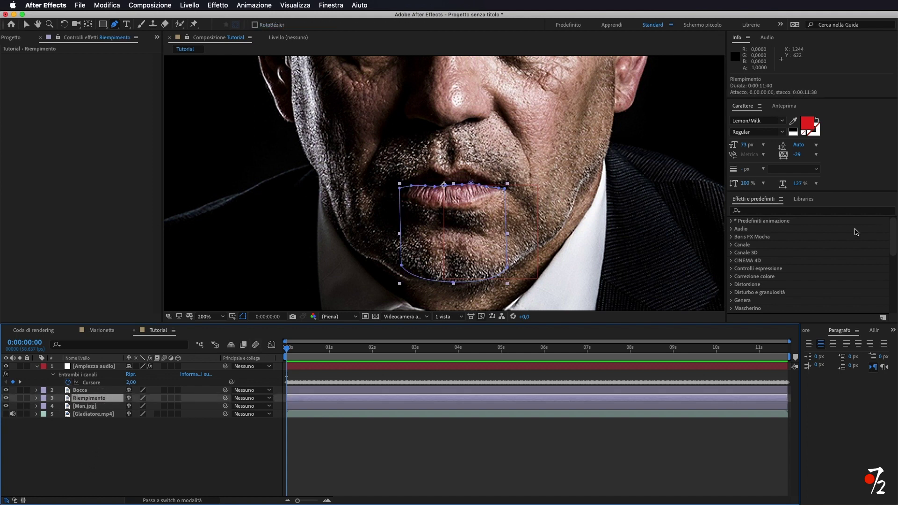
left_click(806, 211)
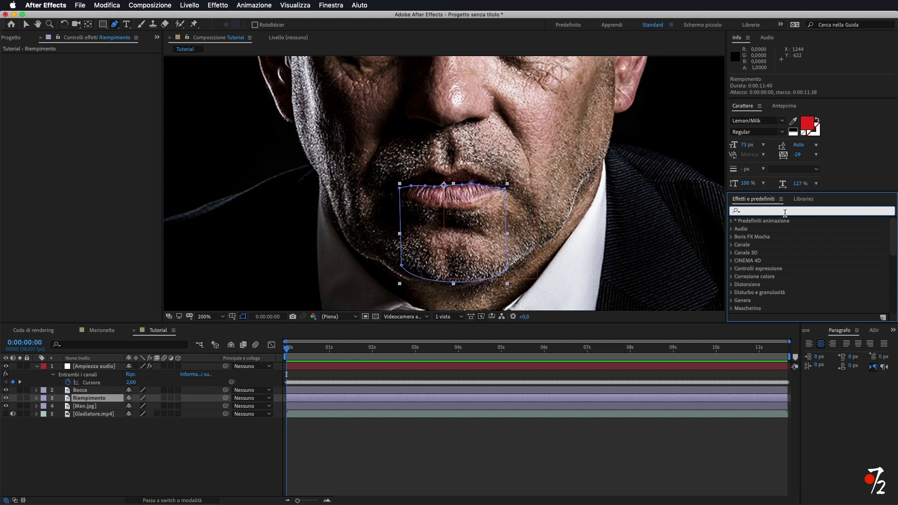
type("riem")
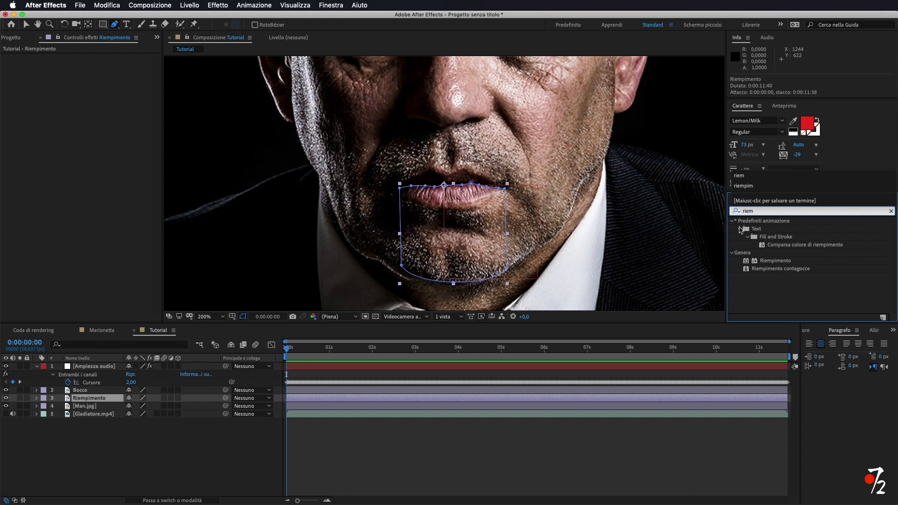
left_click(769, 262)
left_click_drag(774, 264, 106, 401)
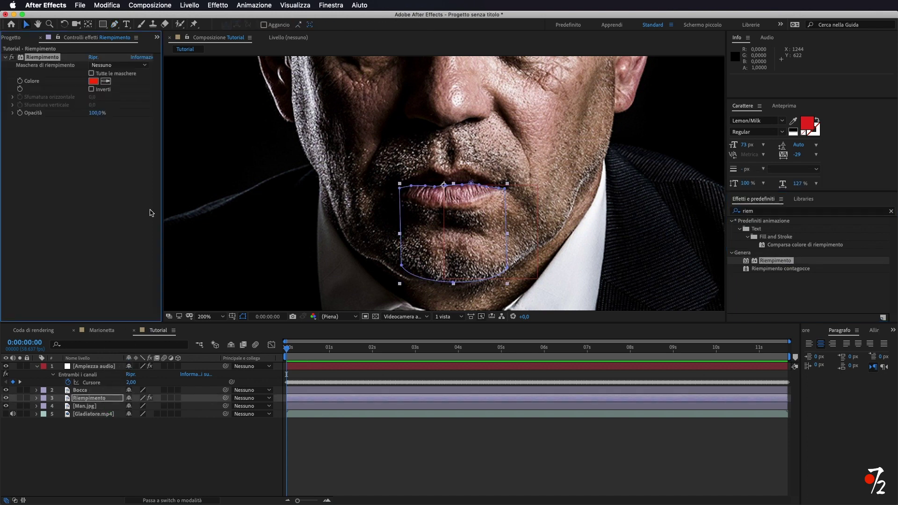
left_click(93, 81)
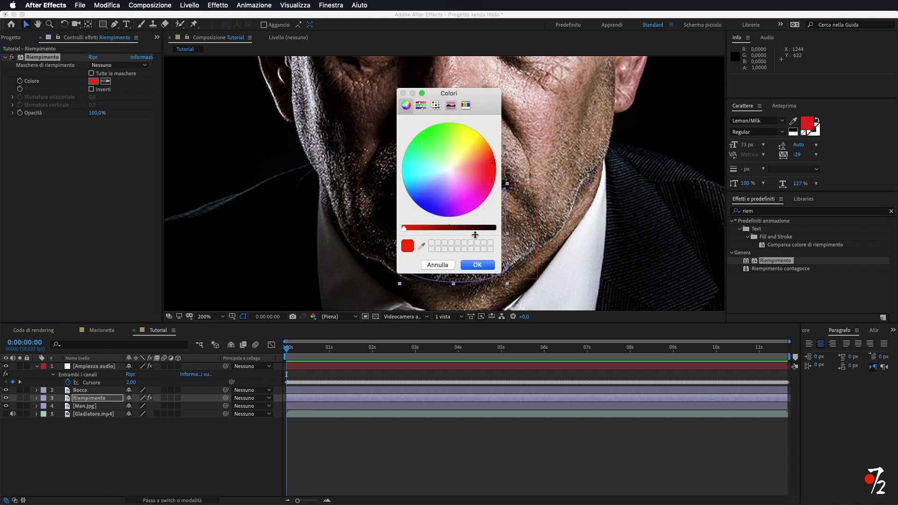
left_click_drag(470, 229, 497, 228)
left_click(478, 265)
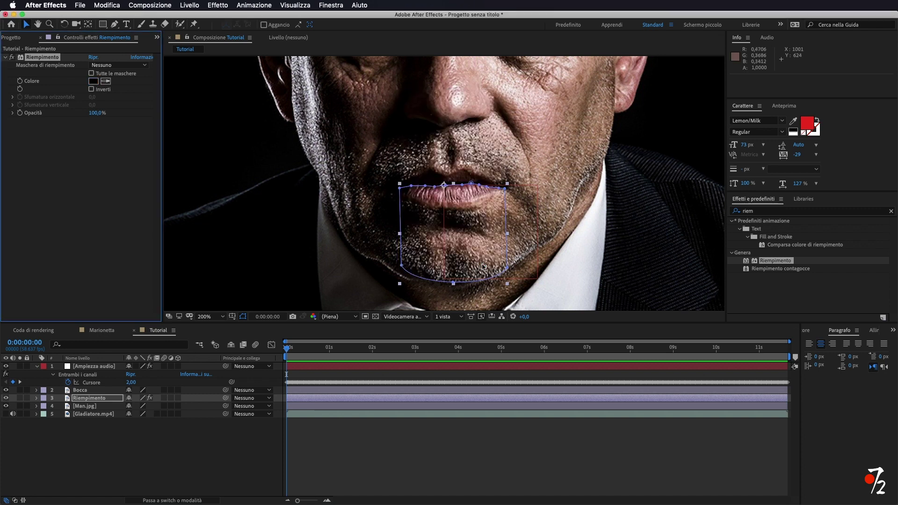
left_click(80, 390)
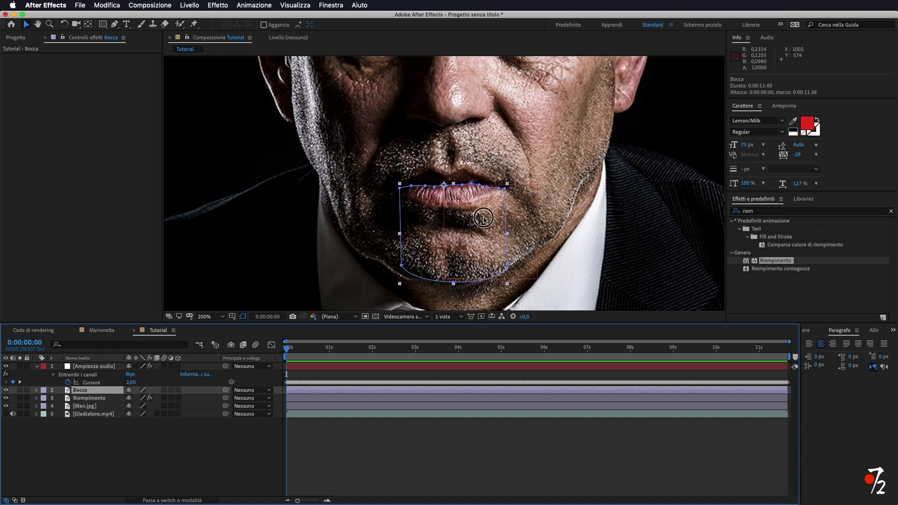
left_click_drag(486, 220, 488, 258)
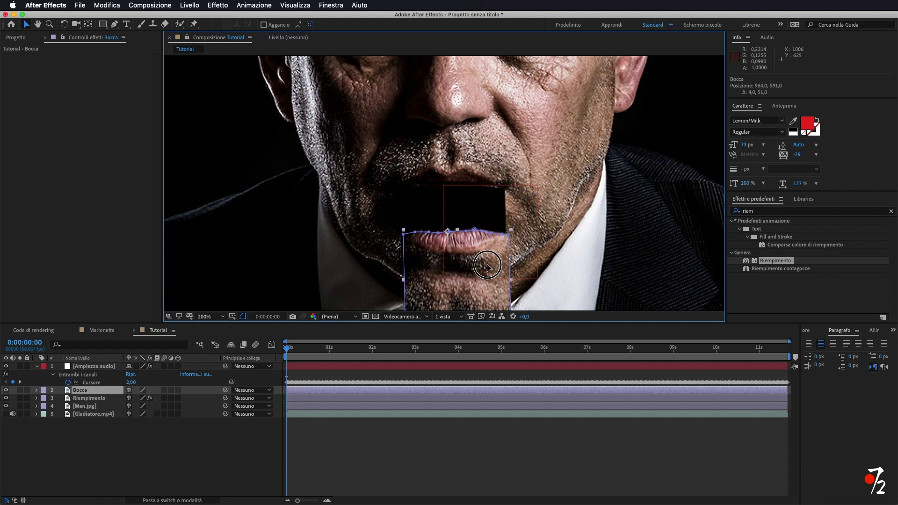
left_click_drag(487, 258, 486, 253)
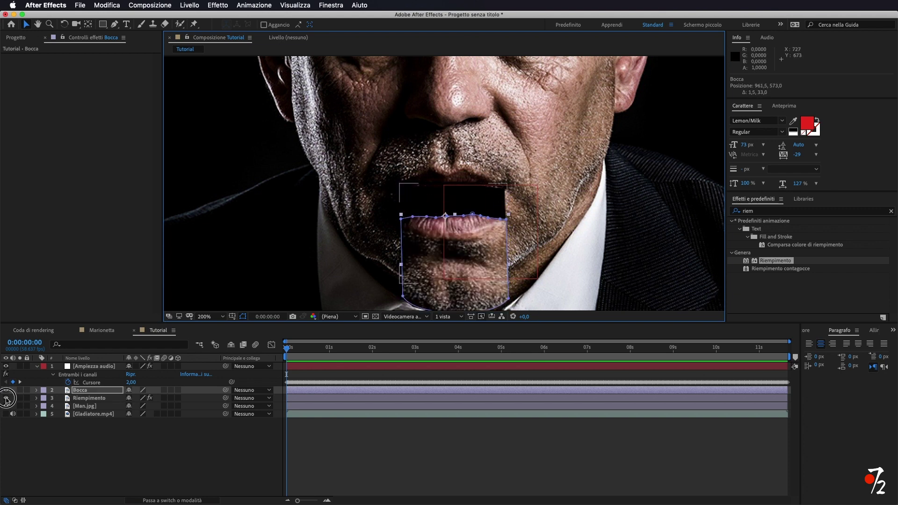
left_click(6, 398)
mouse_move(462, 249)
left_mouse_down()
mouse_move(460, 216)
mouse_move(460, 230)
left_mouse_up()
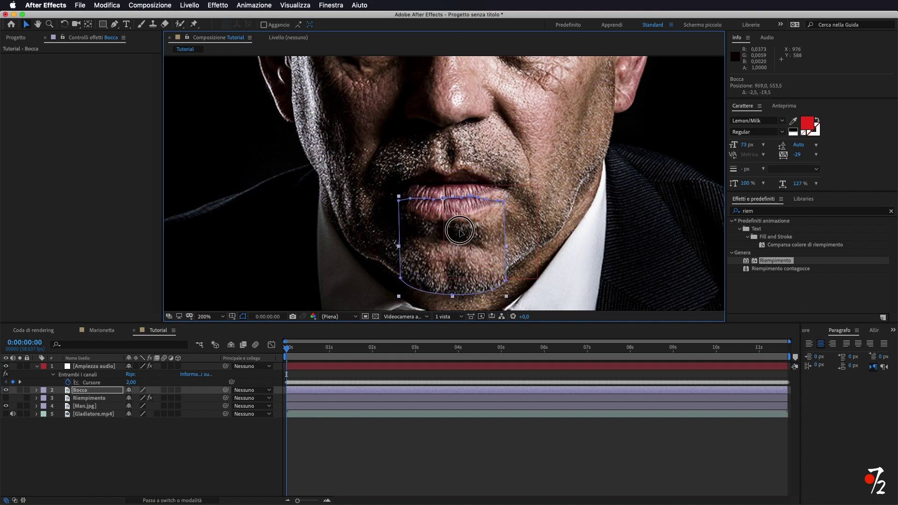
left_click(6, 399)
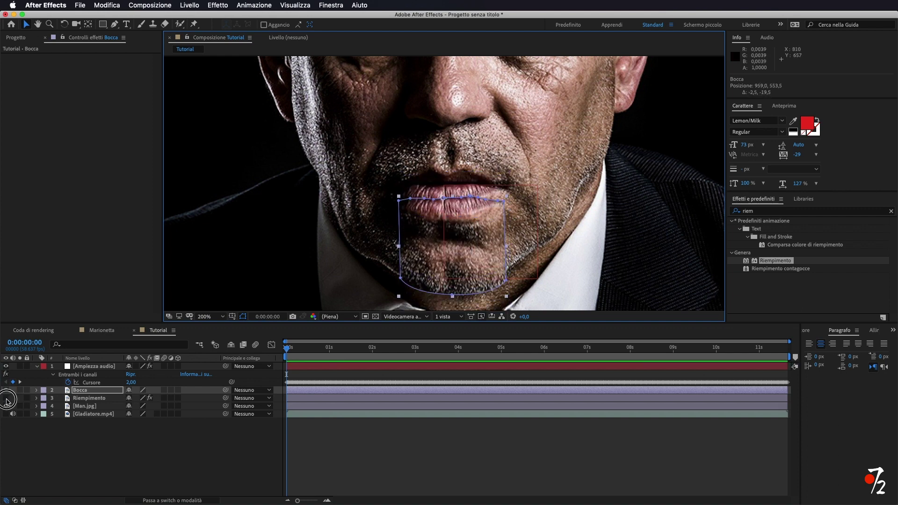
left_click_drag(131, 383, 130, 384)
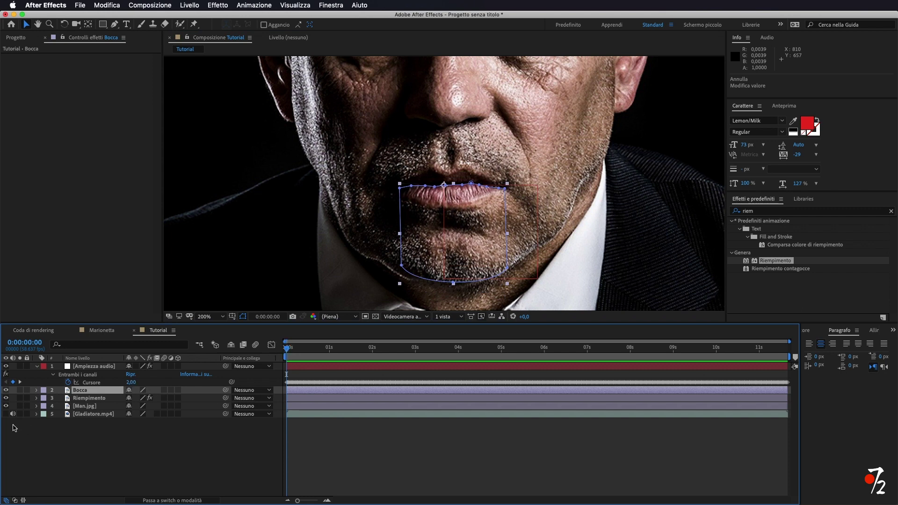
left_click(86, 395)
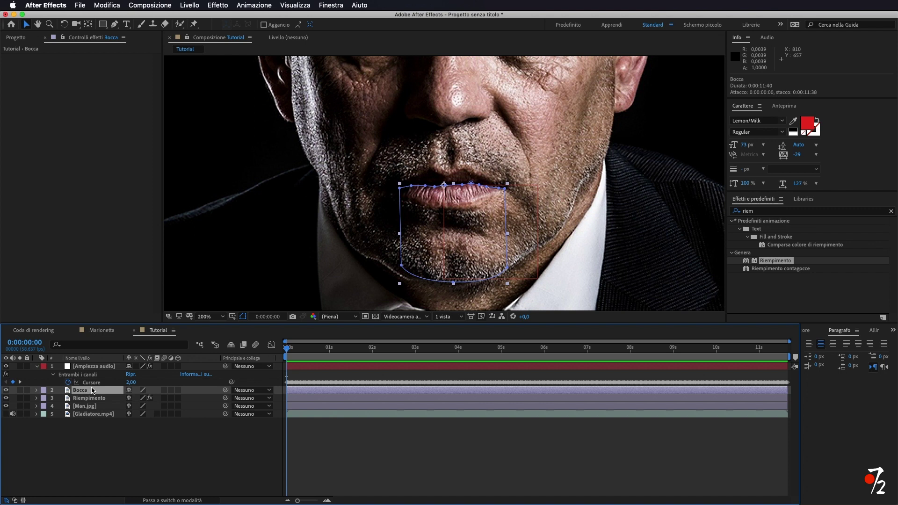
- Search 'controllo' and add the Controllo cursore slider effect to the Bocca layer
left_click(763, 212)
type("controllo")
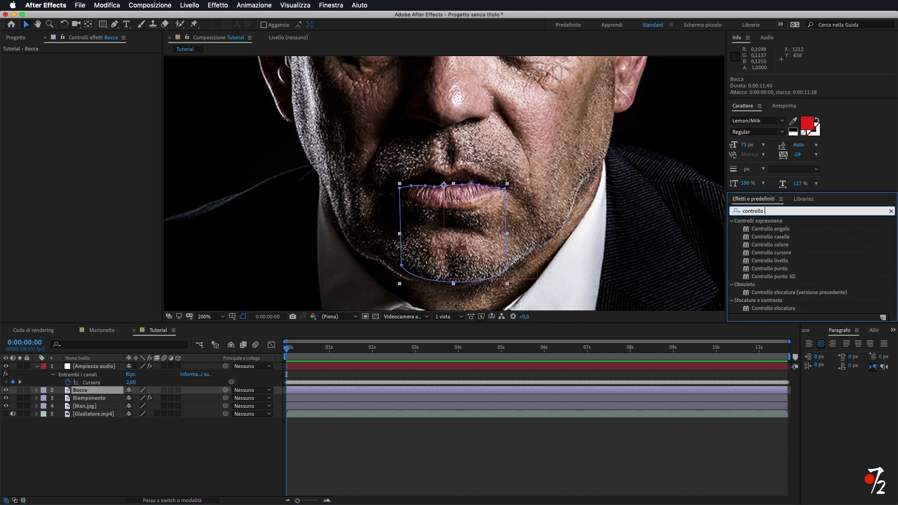
left_click(765, 255)
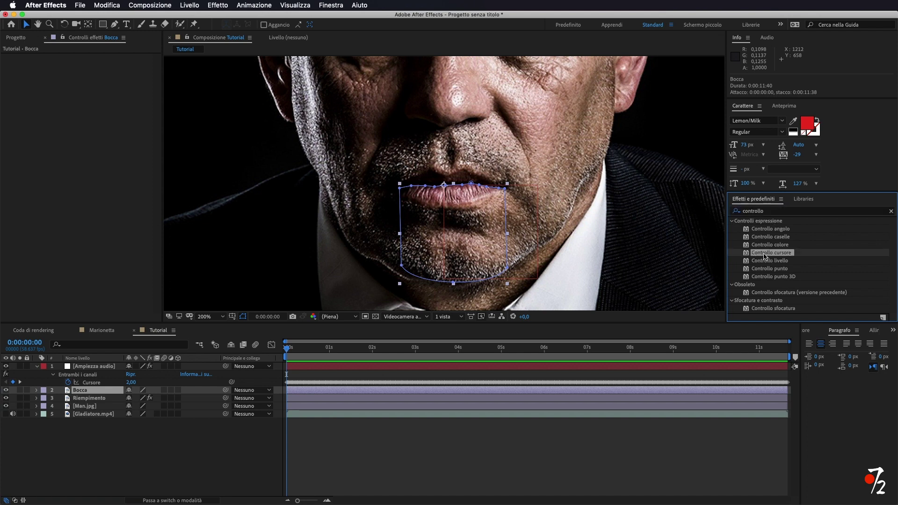
left_click_drag(783, 255, 85, 392)
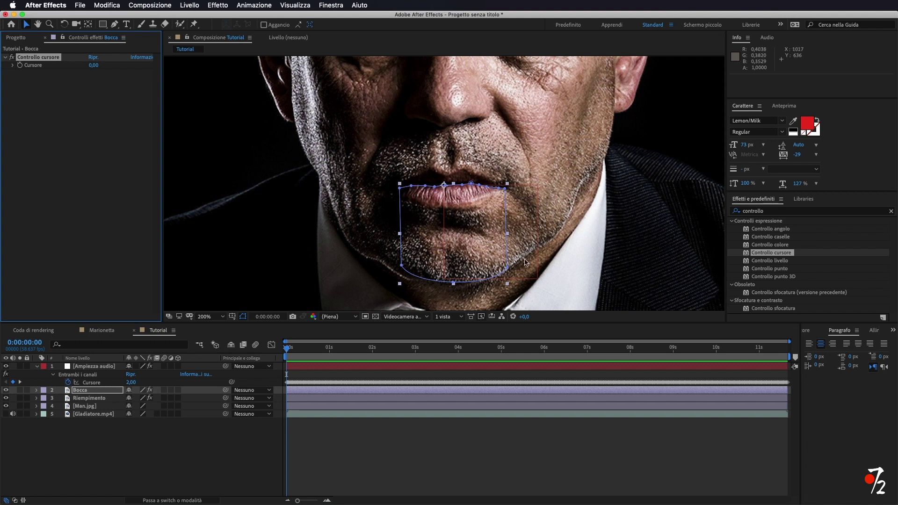
left_click(104, 393)
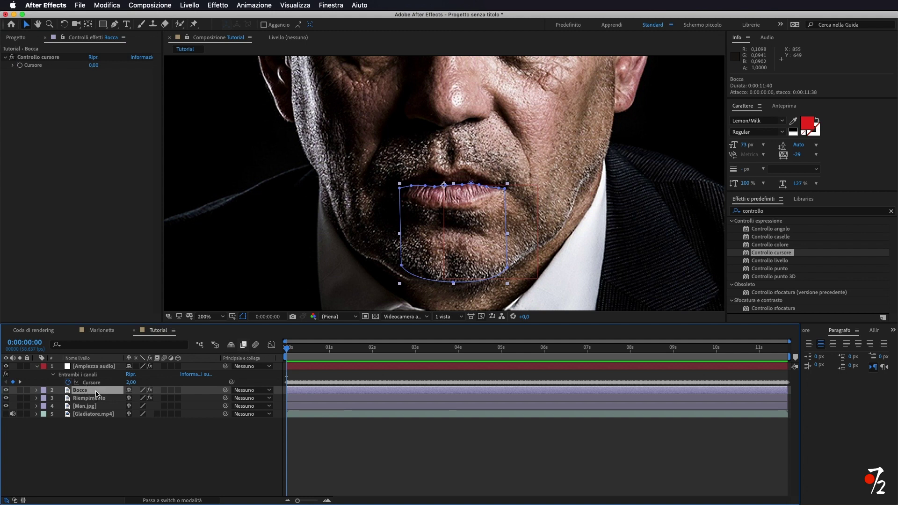
- Add a Position expression on Bocca pick-whipped to the Ampiezza audio layer's Cursore value
key("p")
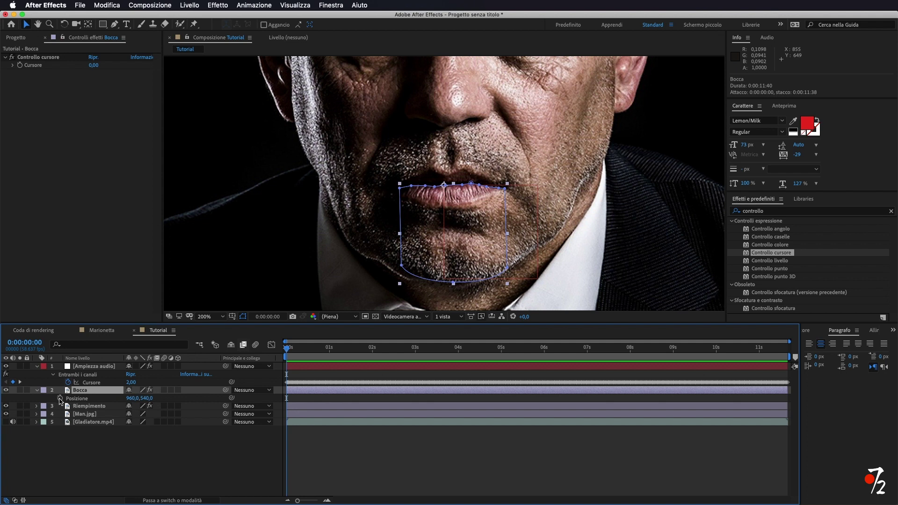
left_click(60, 399, "alt")
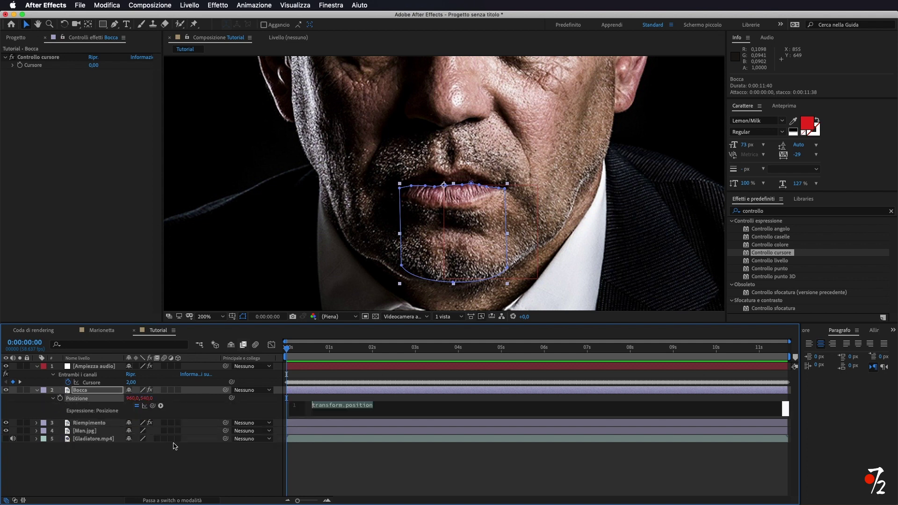
left_click(153, 407)
left_click_drag(153, 408, 104, 384)
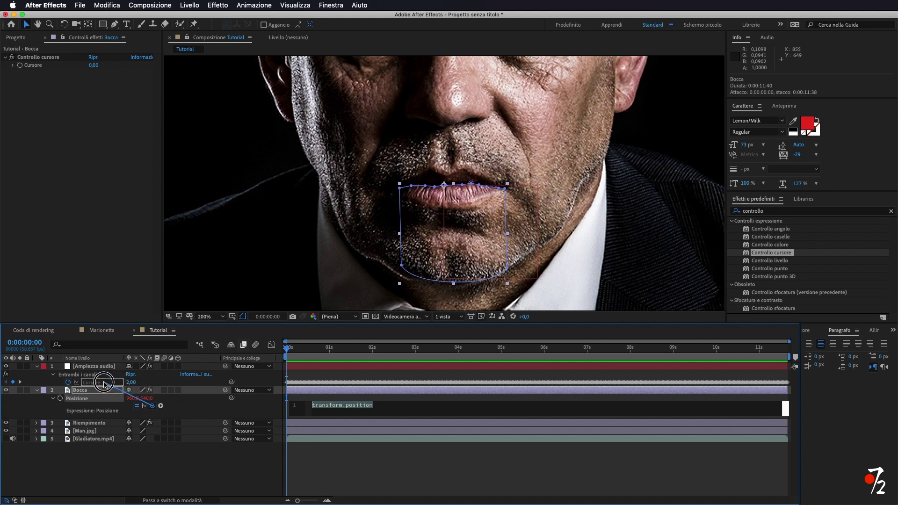
left_click_drag(104, 384, 103, 385)
left_click_drag(103, 385, 104, 384)
type("[temp, temp]")
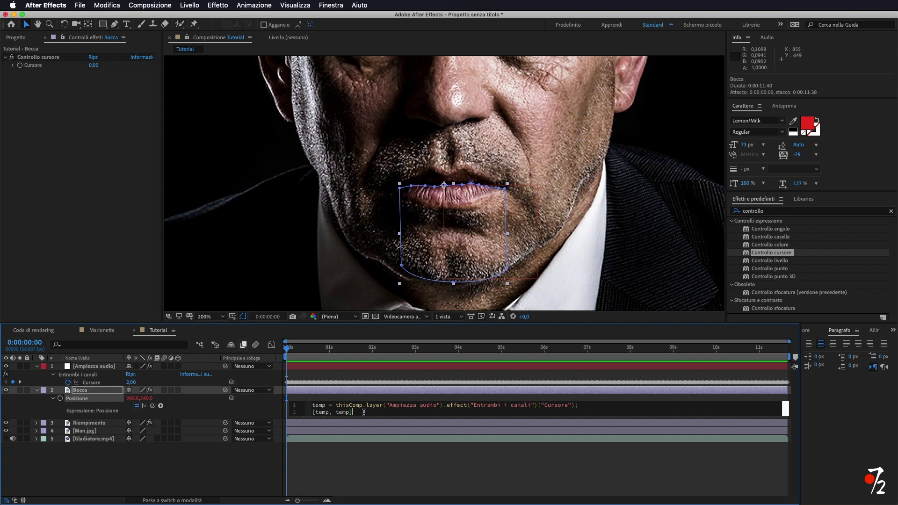
- Replace the second expression line with a link to Bocca's Controllo cursore slider, ending with a semicolon and a new line
key("BackSpace")
key("BackSpace")
key("BackSpace")
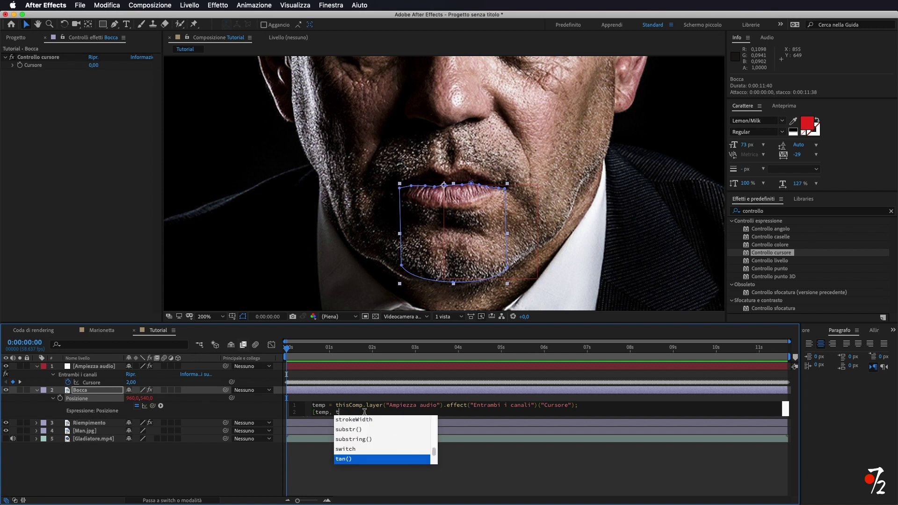
key("BackSpace")
key("BackSpace")
key("BackSpace")
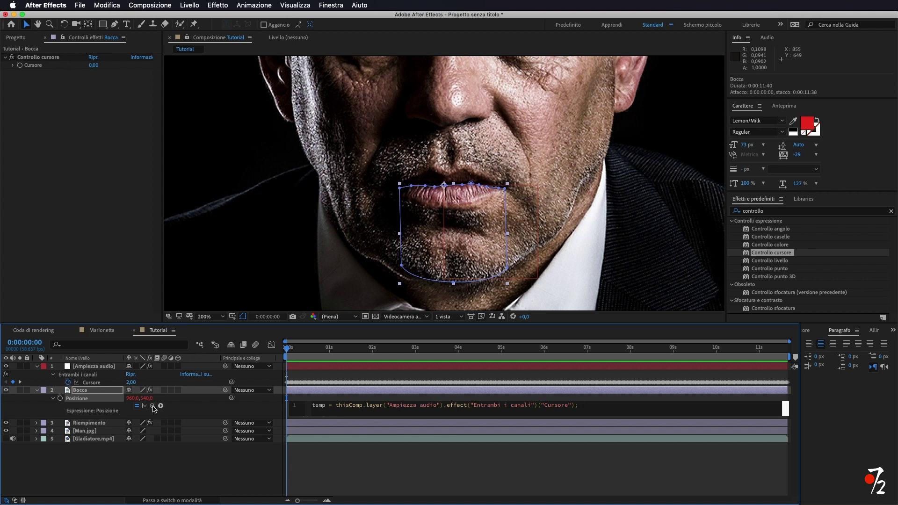
mouse_move(153, 406)
left_mouse_down()
mouse_move(112, 121)
mouse_move(73, 58)
mouse_move(67, 66)
left_mouse_up()
type(";")
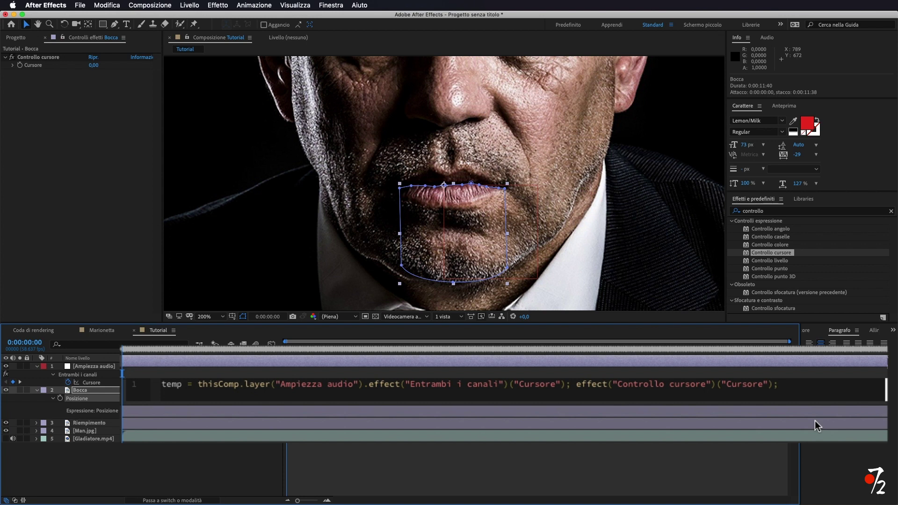
key("Return")
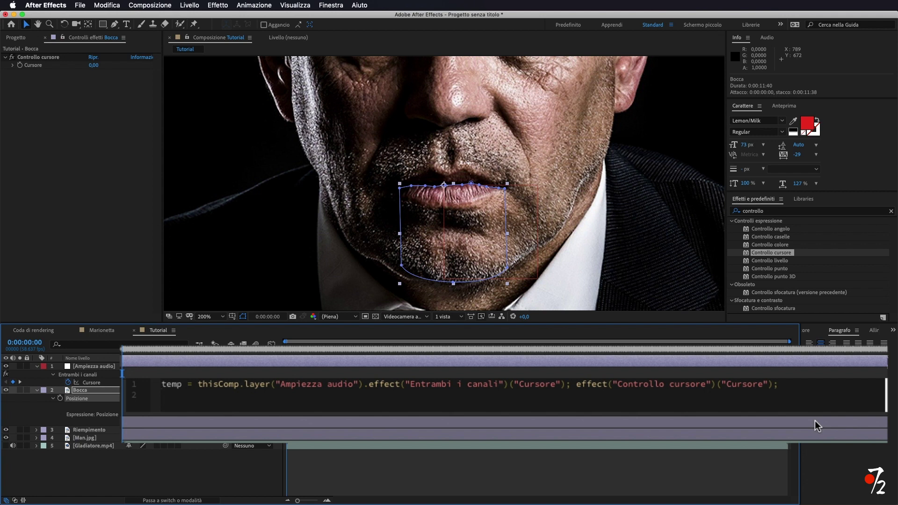
- Type [value[0], value[1] + temp] as the expression's second line and commit it
type("[")
type("valu")
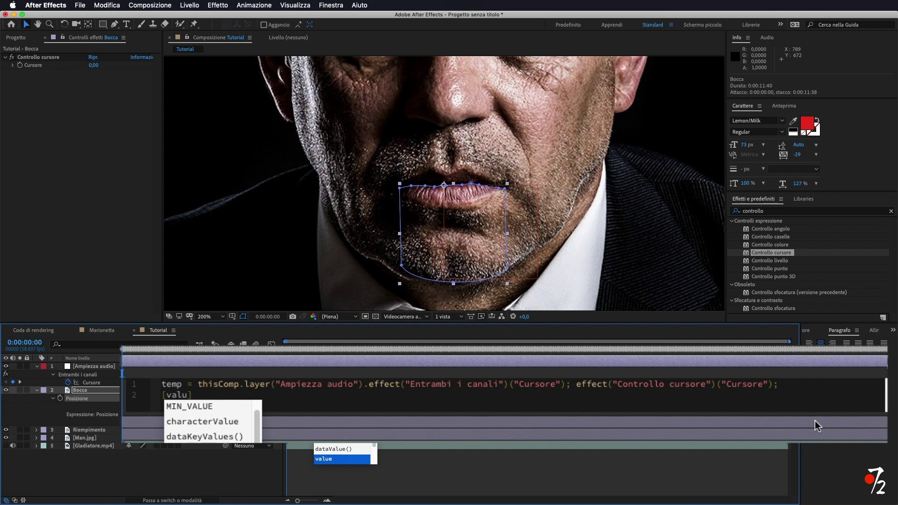
type("e")
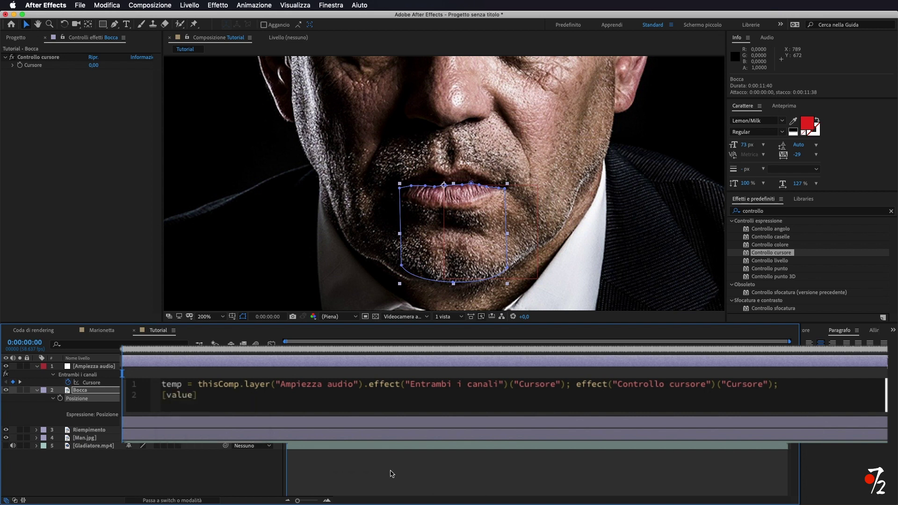
type("[")
type("0")
type(",")
type(" value")
key("Escape")
type("[")
type("1")
key("Right")
type("temp")
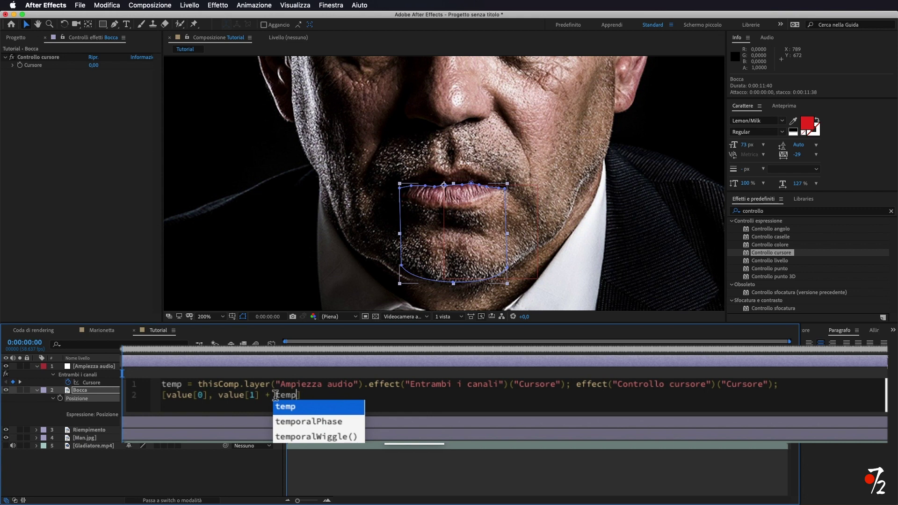
key("Escape")
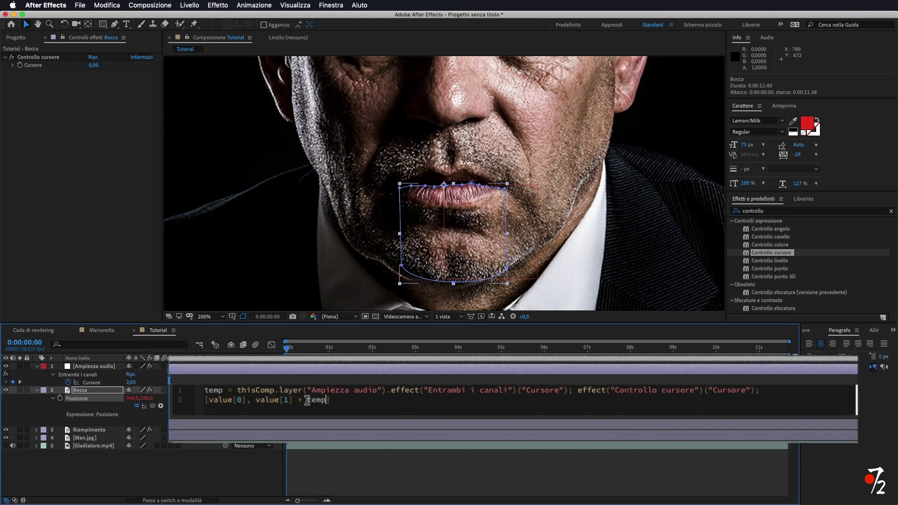
left_click(411, 459)
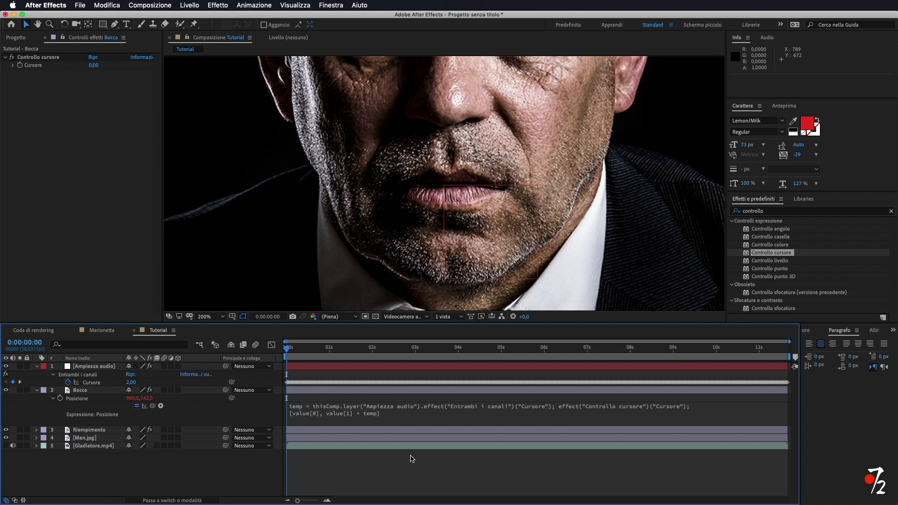
- Fit the viewer, switch to the Marionetta composition, and scrub the Bocca Cursore slider to 4,00
left_click(290, 390)
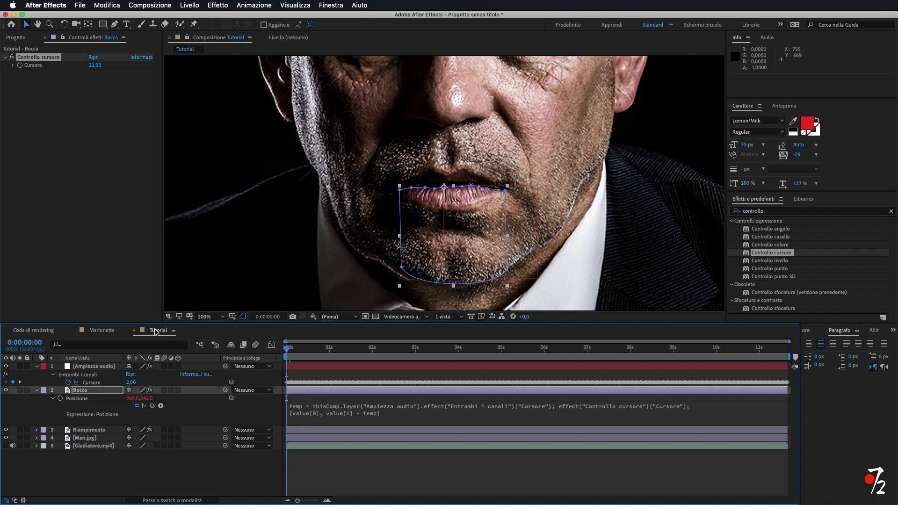
left_click(218, 317)
left_click(225, 336)
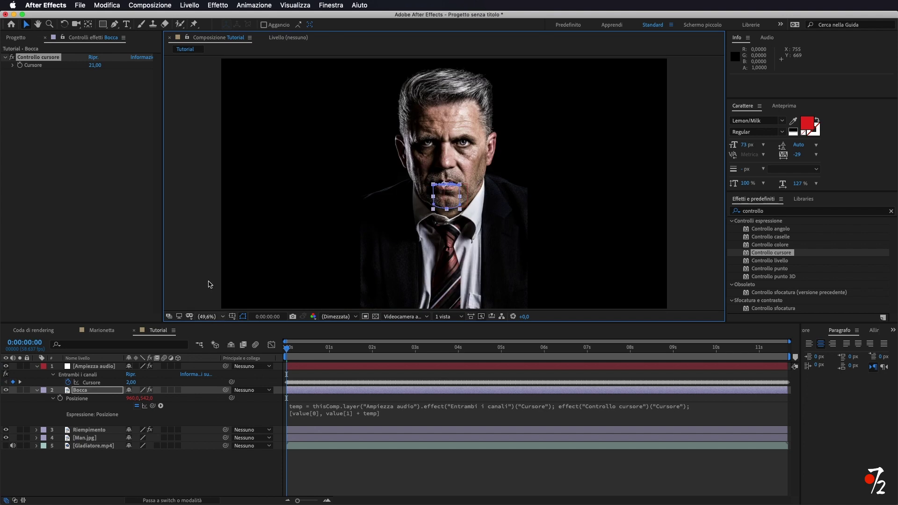
left_click(102, 330)
left_click_drag(92, 65, 98, 70)
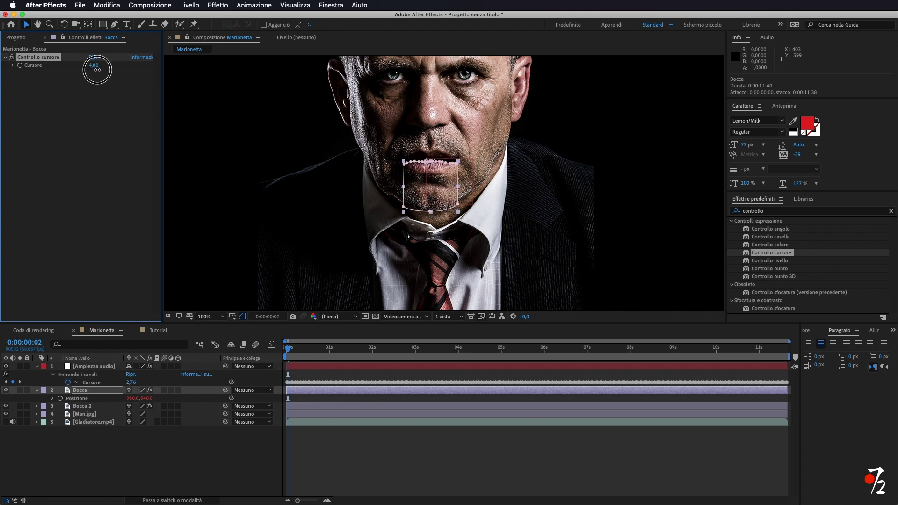
- Hide the mask outlines and preview the mouth moving with the audio from frame 0
left_click_drag(97, 69, 97, 70)
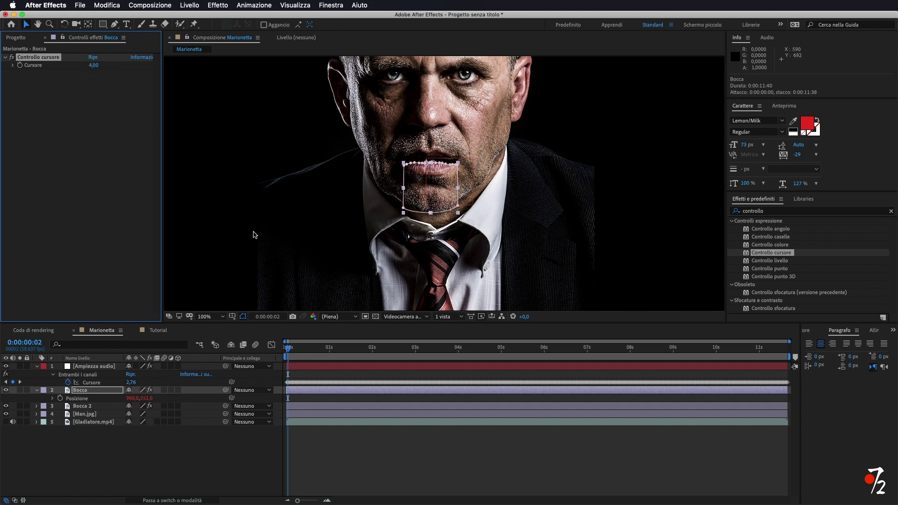
left_click(243, 317)
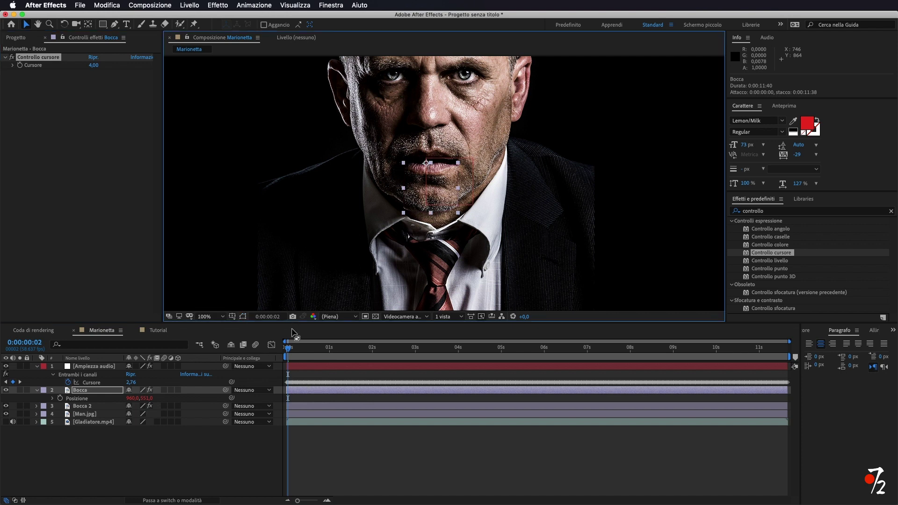
mouse_move(288, 348)
left_mouse_down()
mouse_move(413, 358)
mouse_move(274, 358)
left_mouse_up()
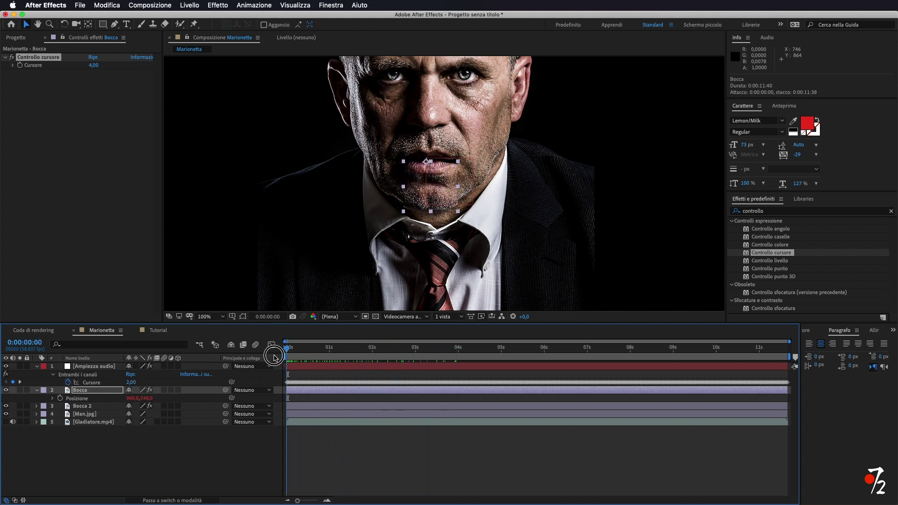
key("space")
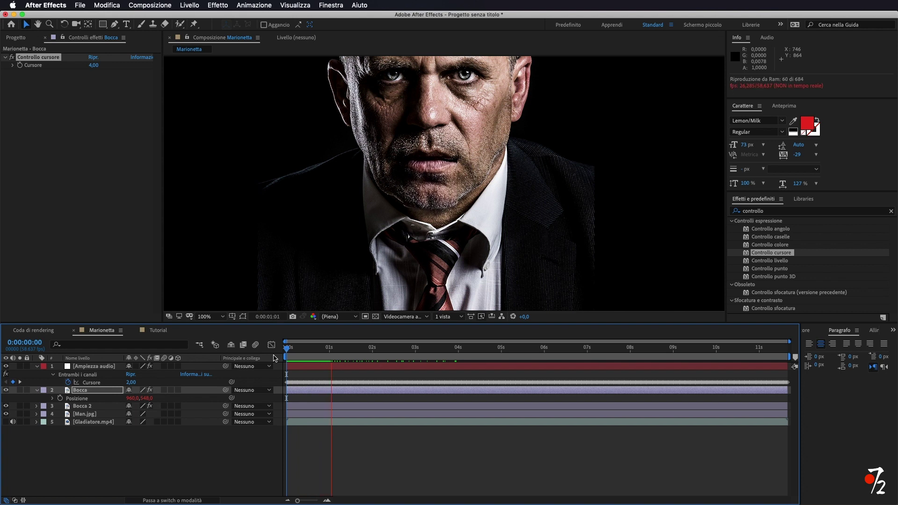
key("space")
left_click_drag(336, 352, 279, 352)
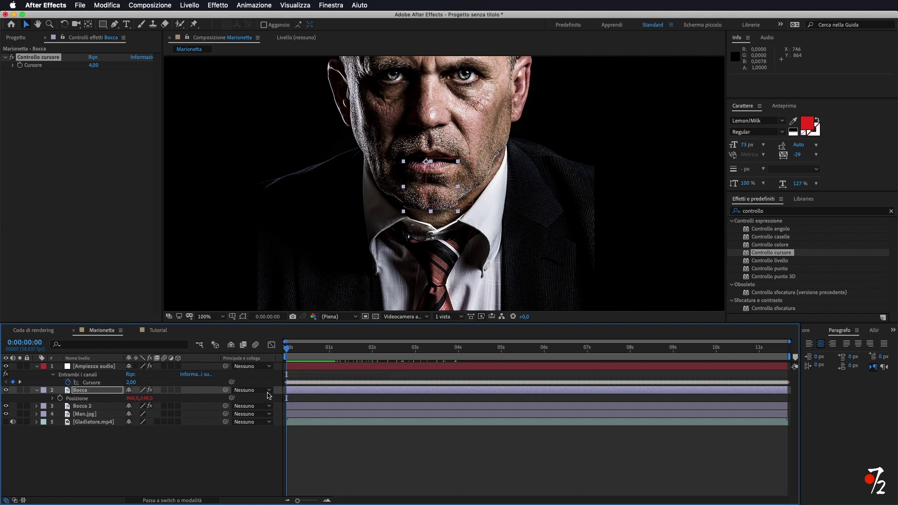
mouse_move(295, 346)
left_mouse_down()
mouse_move(334, 349)
mouse_move(276, 352)
left_mouse_up()
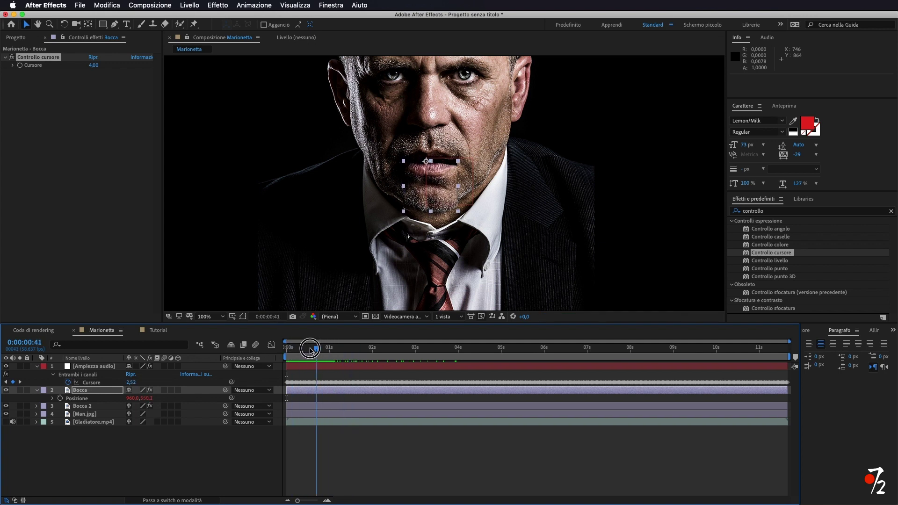
key("shift+slash")
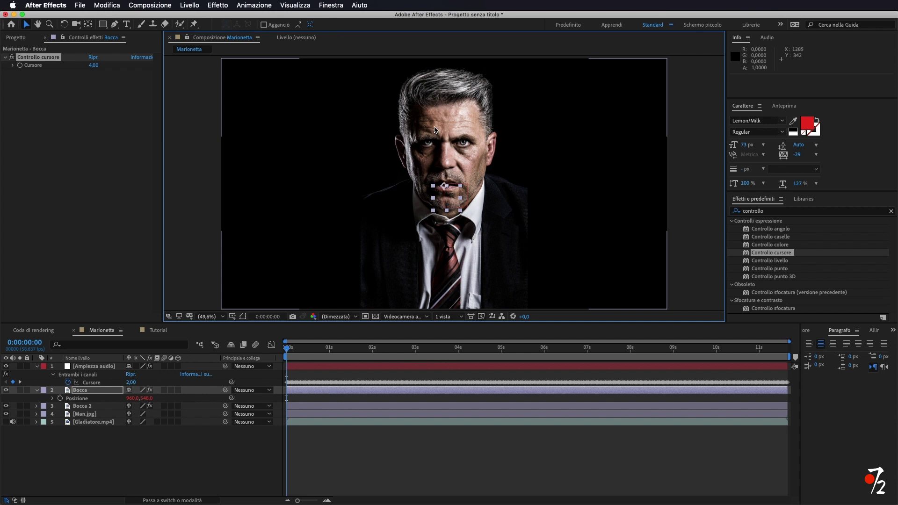
mouse_move(287, 349)
left_mouse_down()
mouse_move(427, 352)
mouse_move(268, 362)
left_mouse_up()
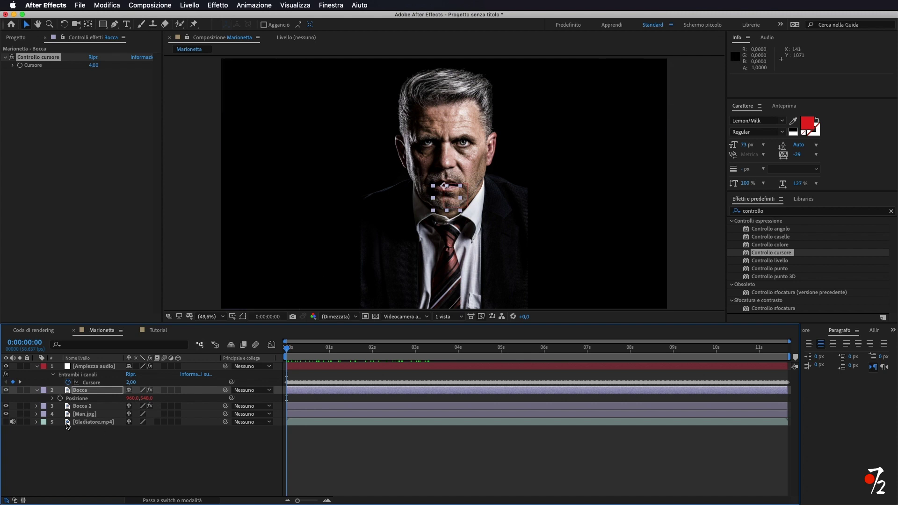
left_click(6, 422)
left_click_drag(5, 414, 7, 386)
left_click(6, 390)
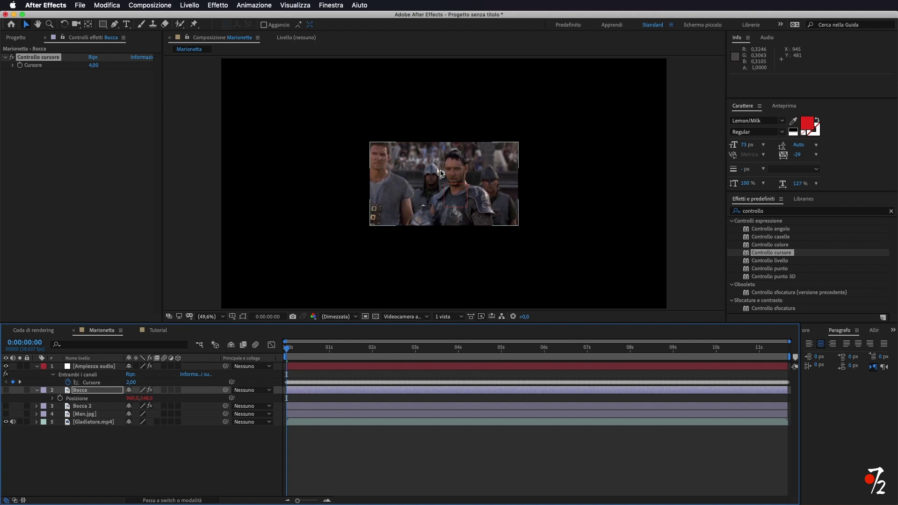
left_click(6, 414)
left_click(6, 406)
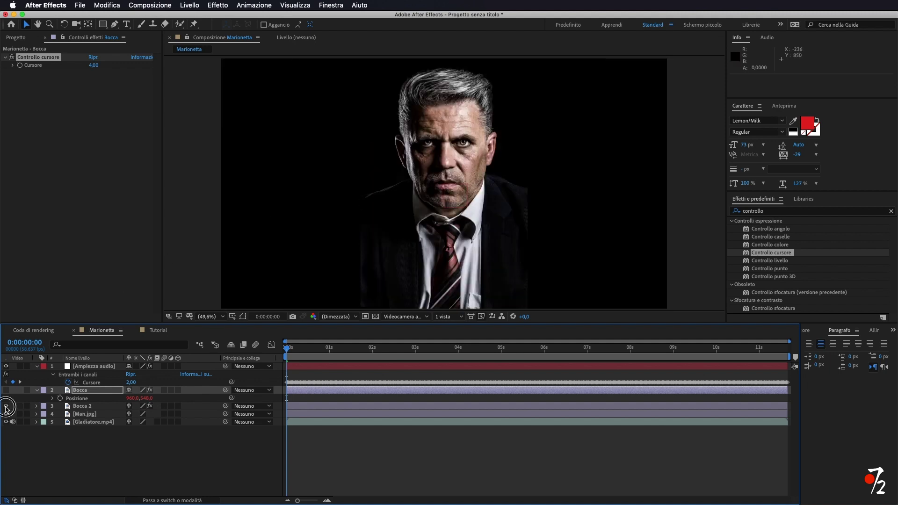
left_click(6, 391)
left_click(104, 367)
left_click(99, 407)
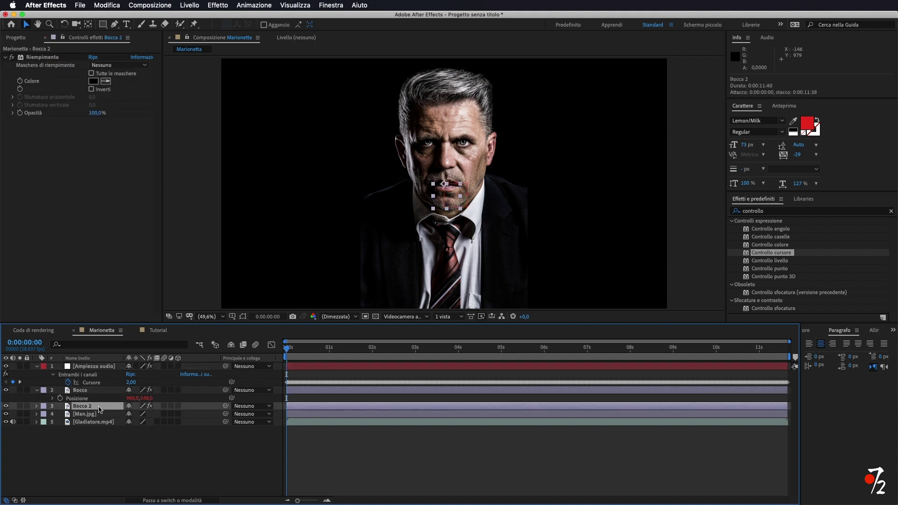
left_click(123, 471)
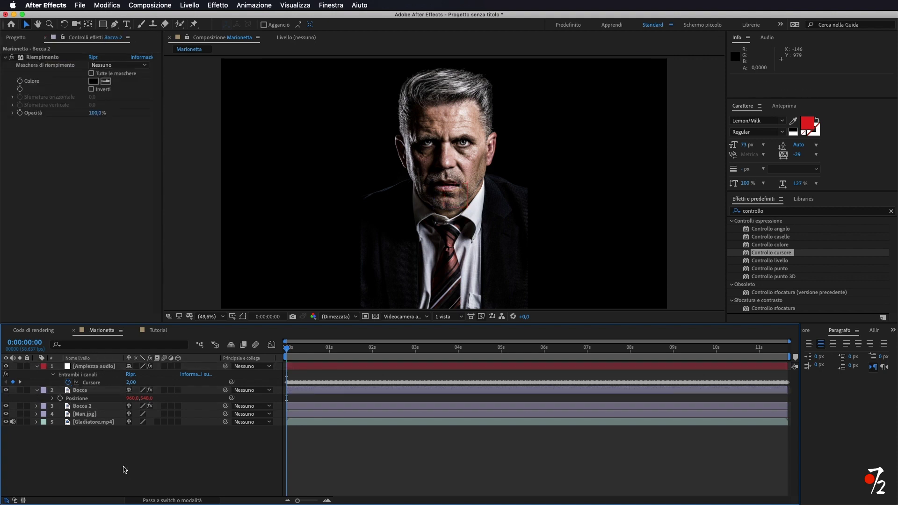